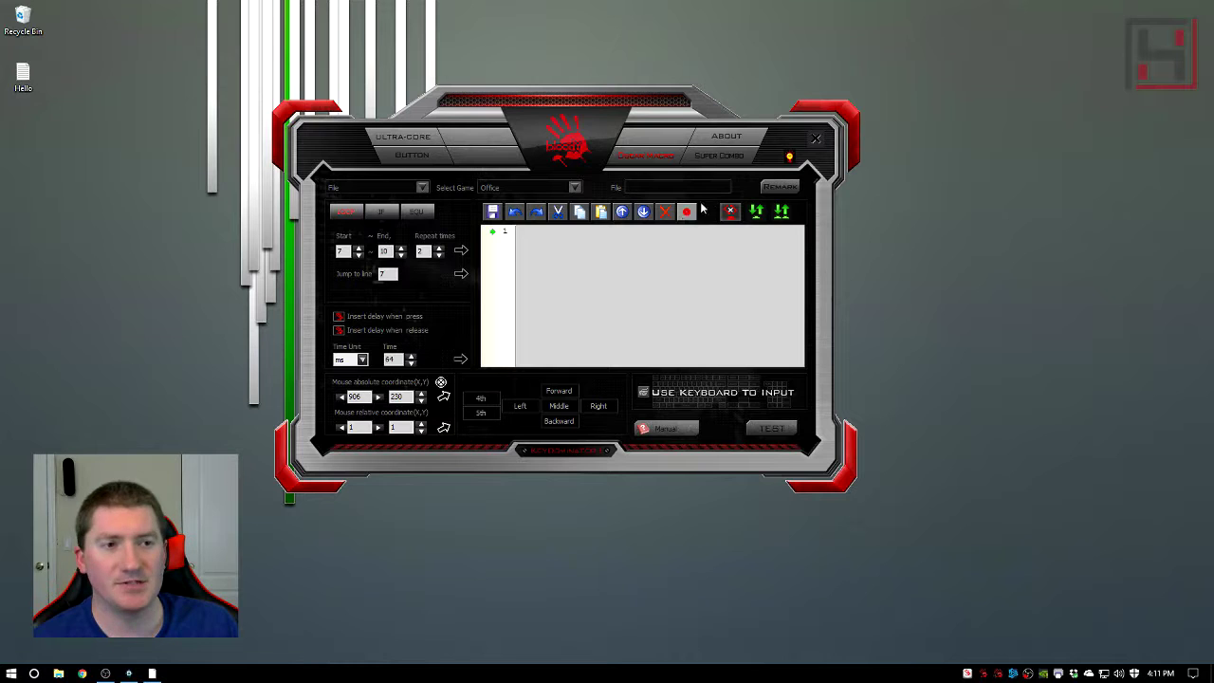
{"action": "left_click", "coordinate": [718, 156]}
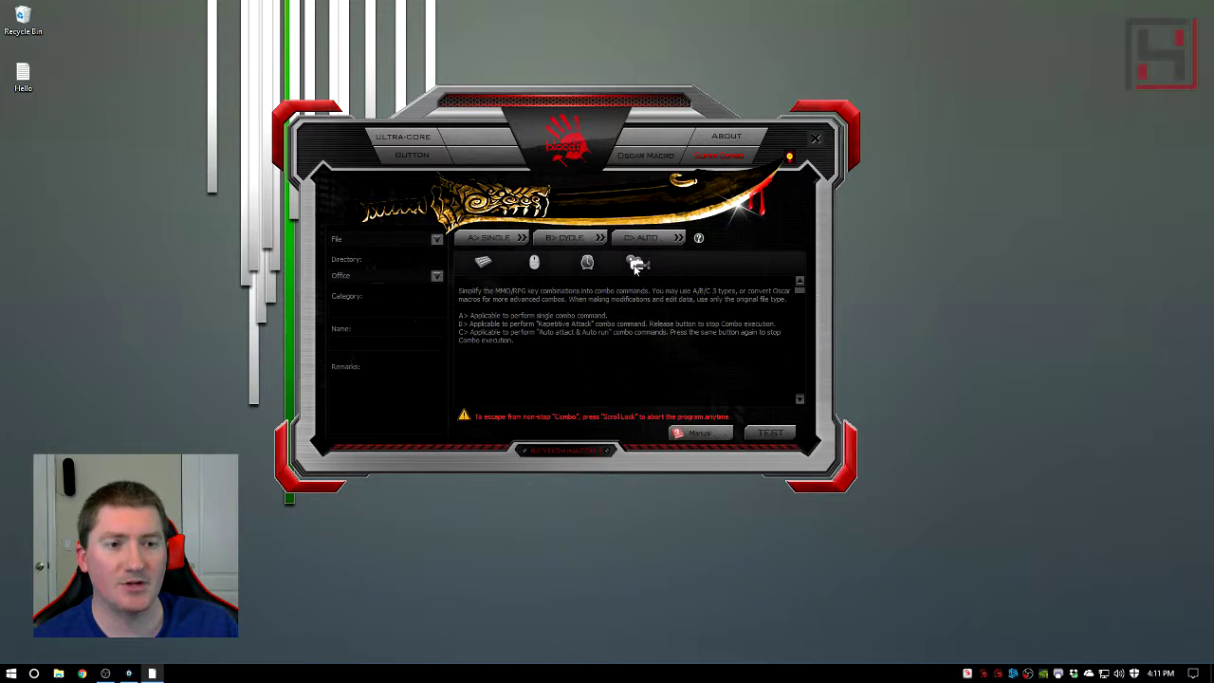
{"action": "left_click", "coordinate": [653, 156]}
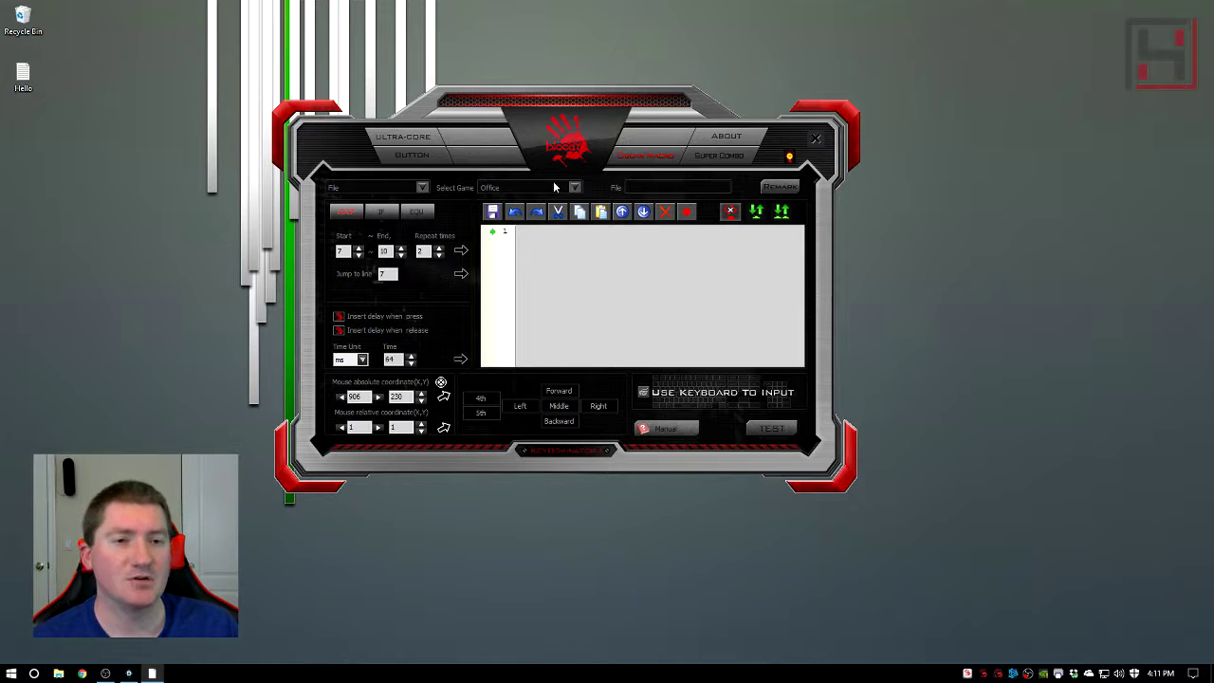
Create a new Oscar macro file named Empty Trash under the Office game
{"action": "left_click", "coordinate": [399, 187]}
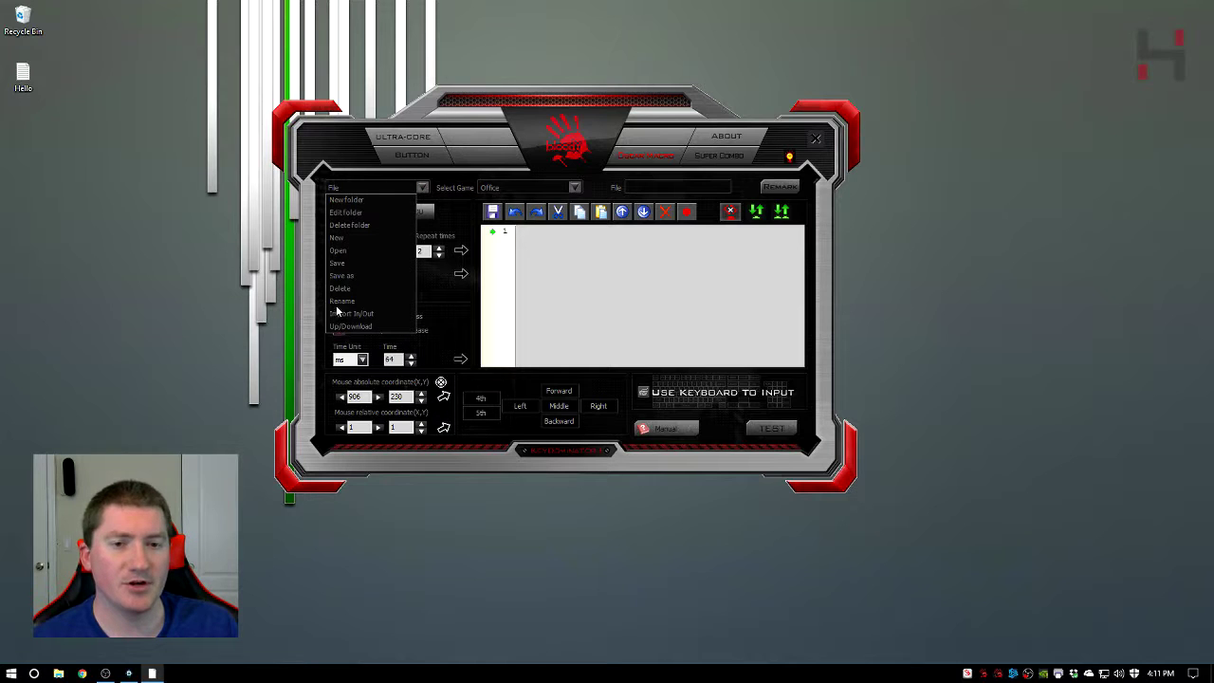
{"action": "left_click", "coordinate": [340, 244]}
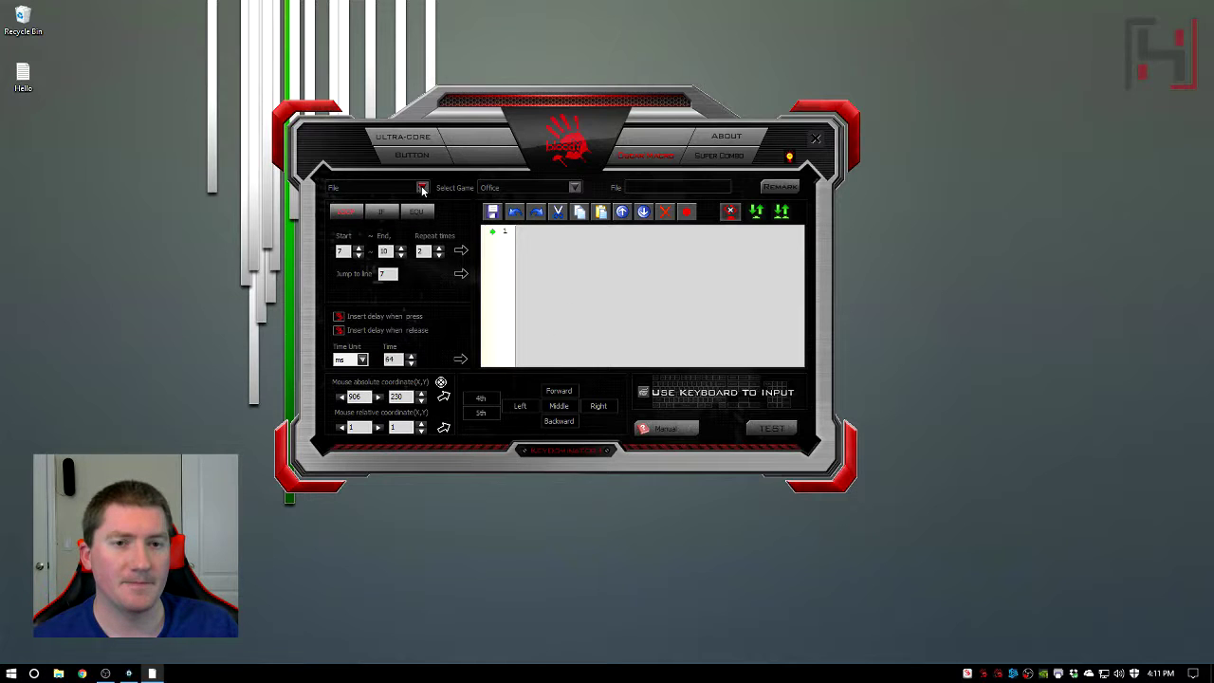
{"action": "left_click", "coordinate": [417, 189]}
{"action": "left_click", "coordinate": [341, 241]}
{"action": "type", "text": "E"}
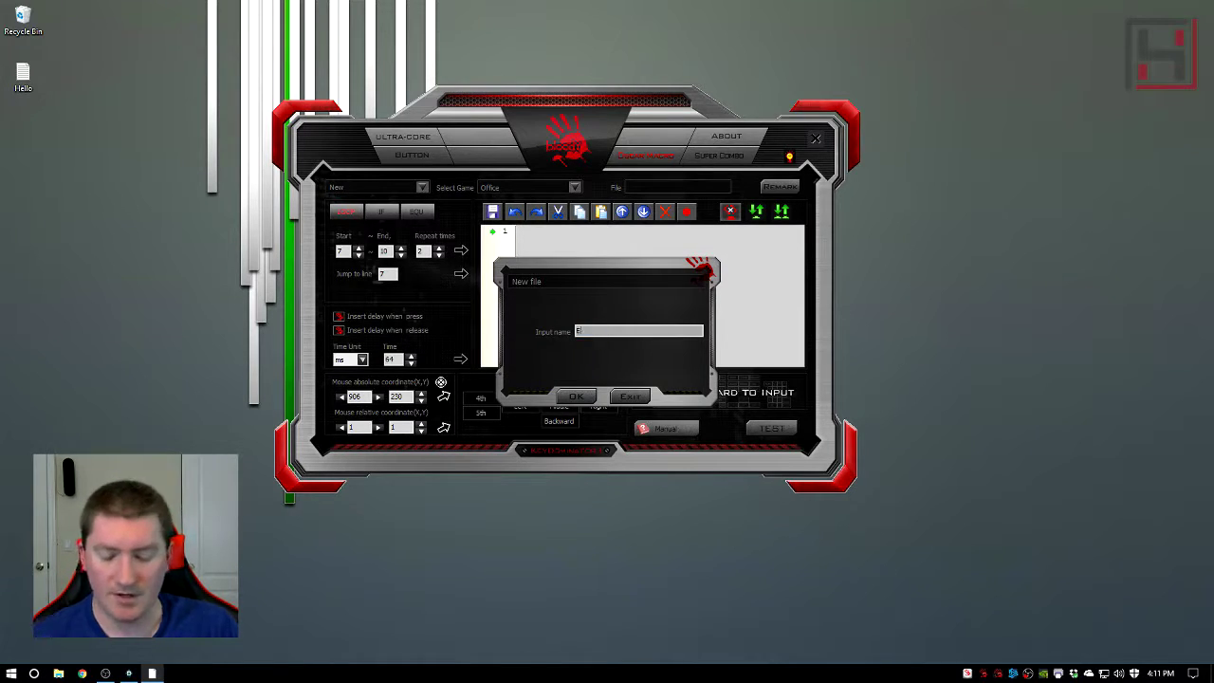
{"action": "type", "text": "mply Tras"}
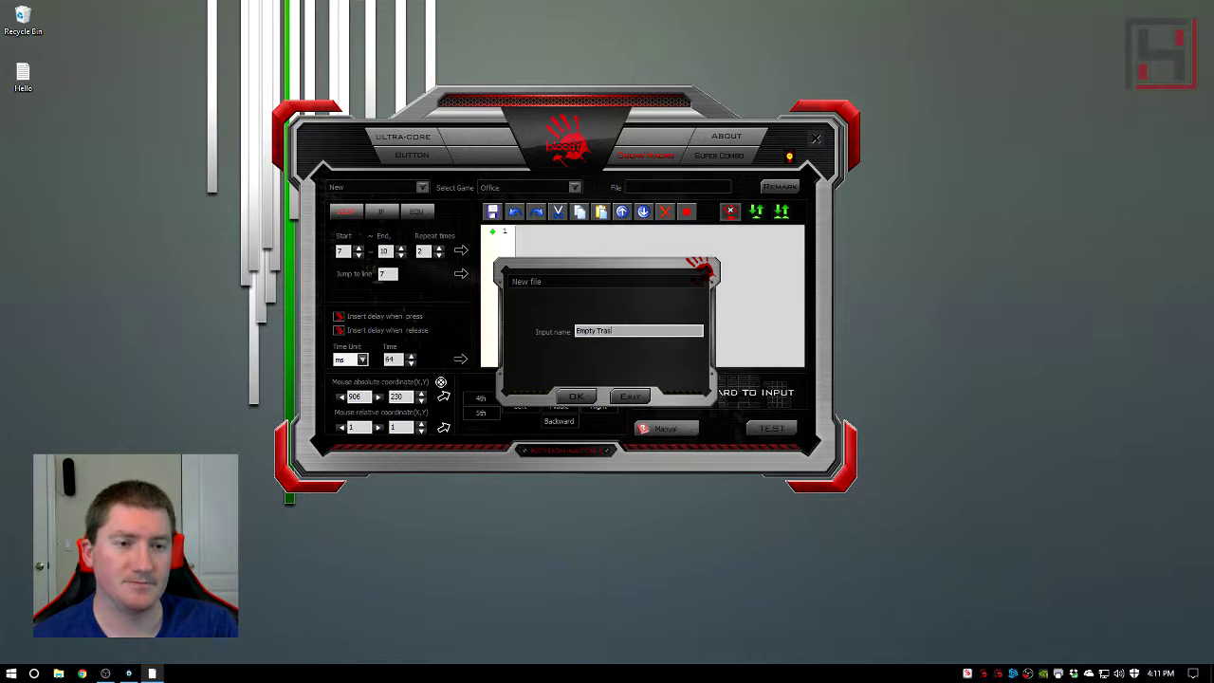
{"action": "type", "text": "h"}
{"action": "left_click", "coordinate": [576, 397]}
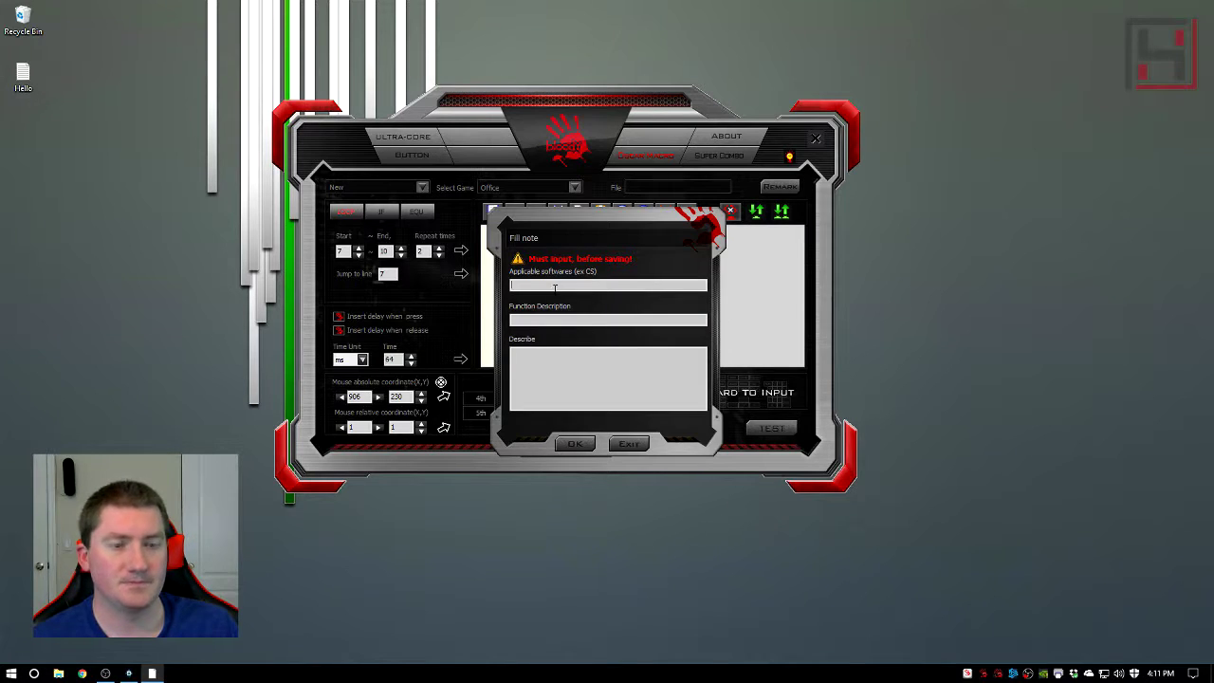
Fill in the macro's note with Office as the applicable software and Empty Trash as the function description
{"action": "type", "text": "Offc"}
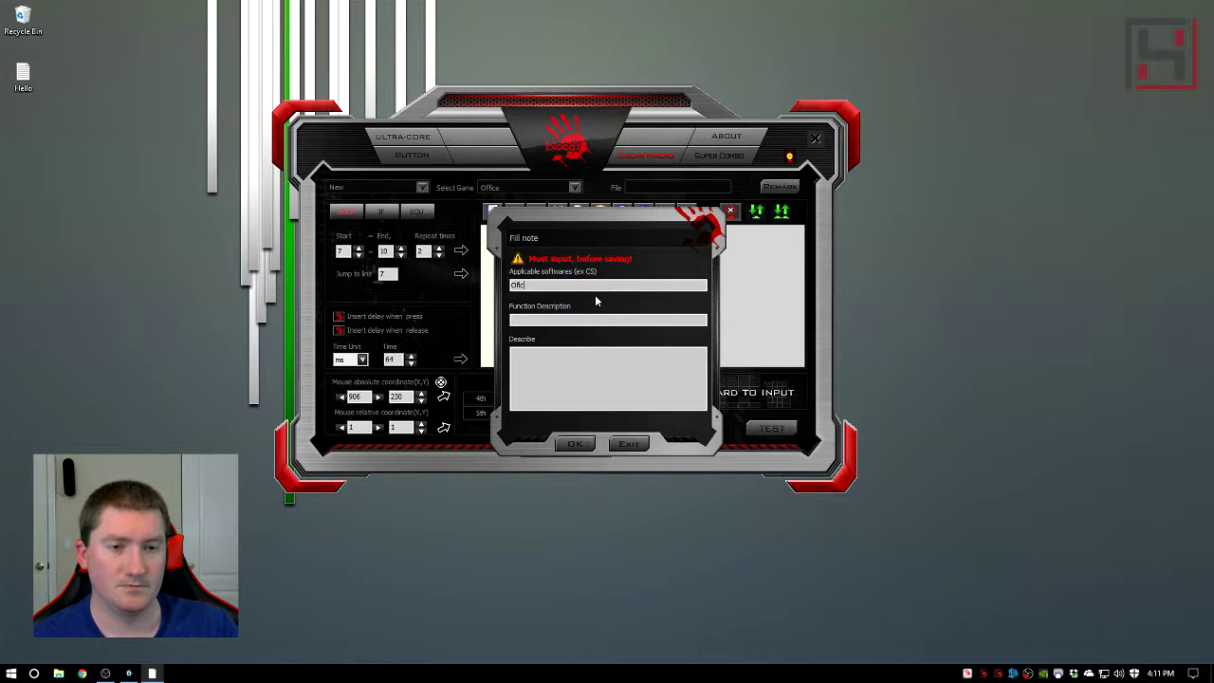
{"action": "key", "text": "BackSpace"}
{"action": "type", "text": "ice"}
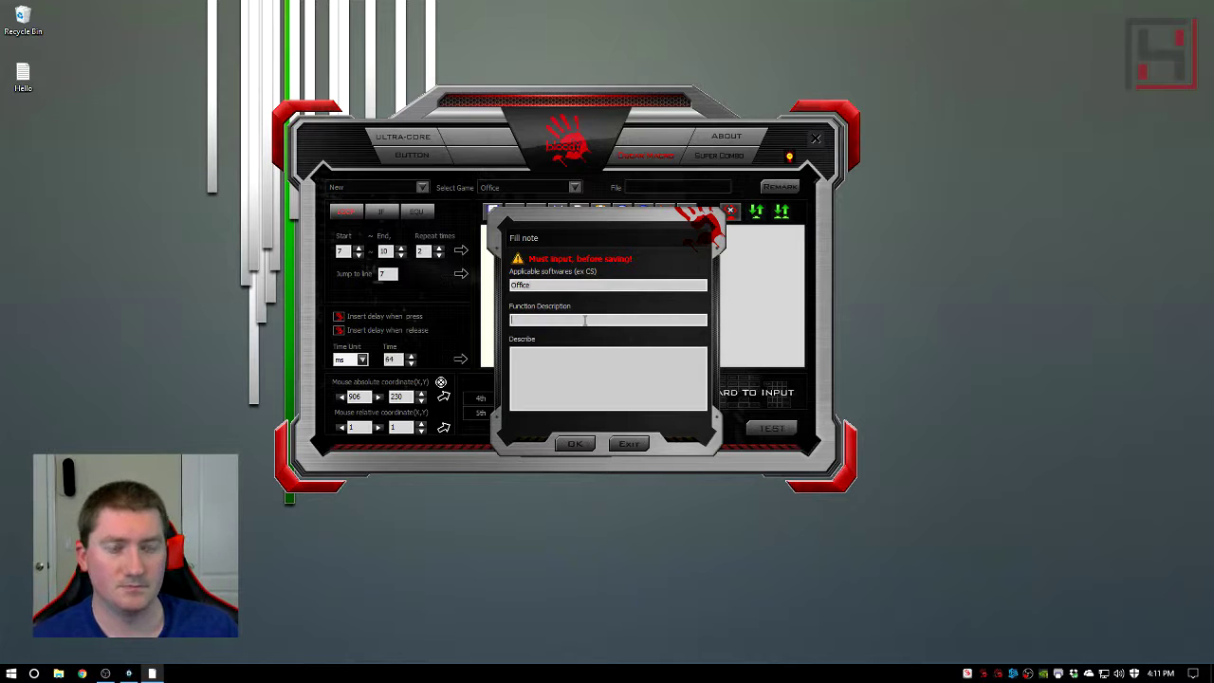
{"action": "type", "text": "Empty Trash"}
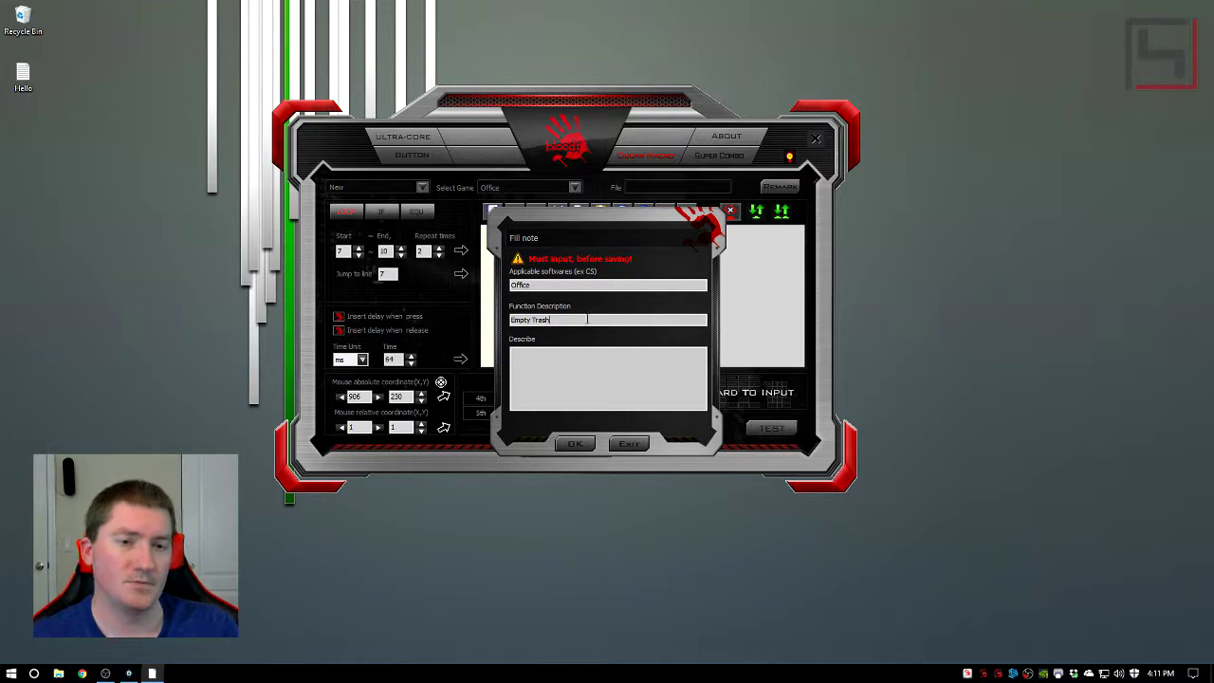
{"action": "left_click", "coordinate": [574, 443]}
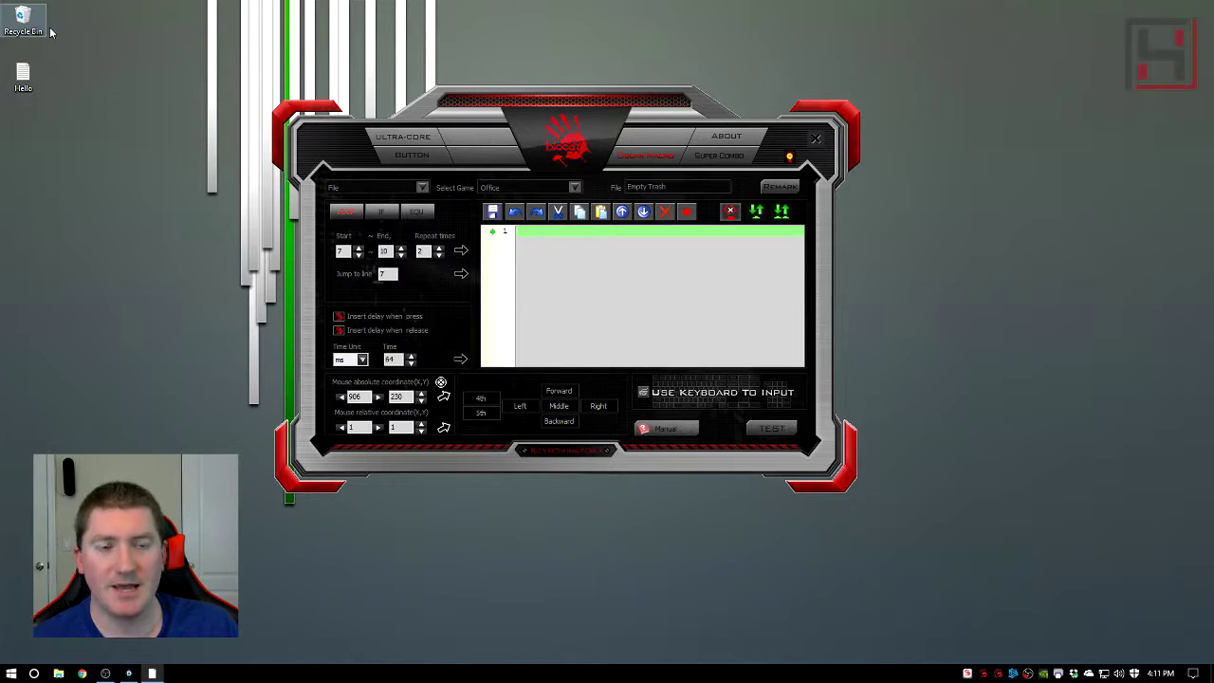
Enable recording of mouse absolute movement and record a macro that empties the desktop Recycle Bin and confirms the deletion
{"action": "left_click", "coordinate": [685, 212]}
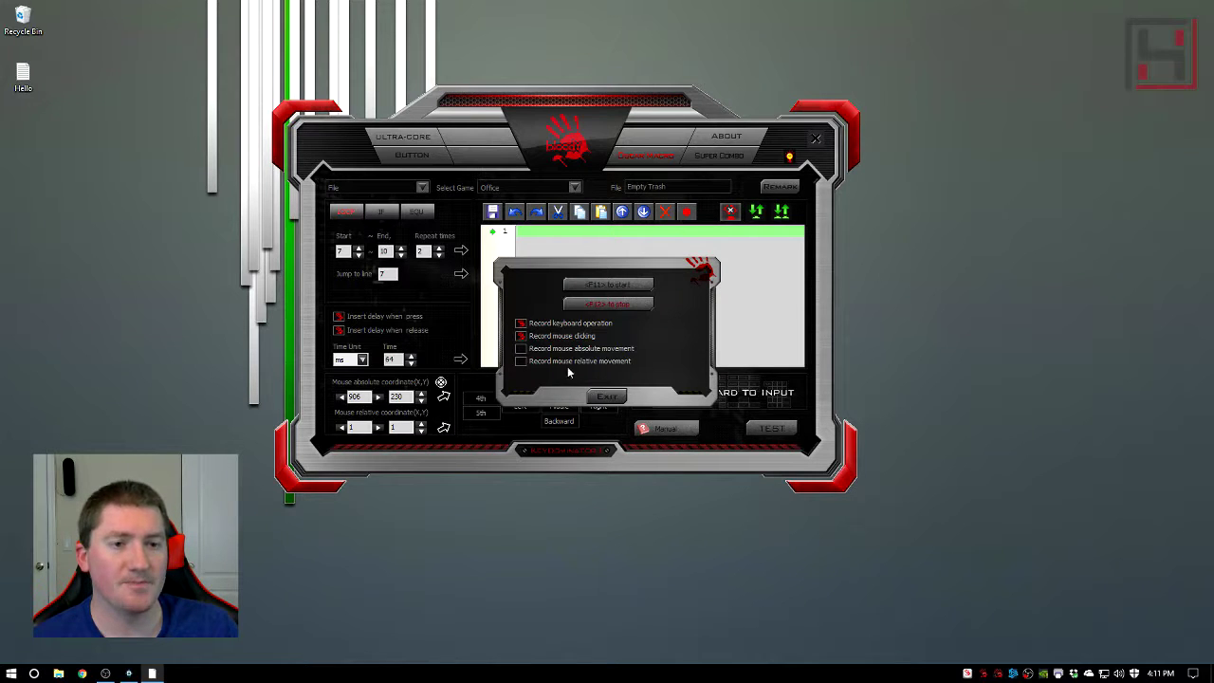
{"action": "left_click", "coordinate": [522, 349]}
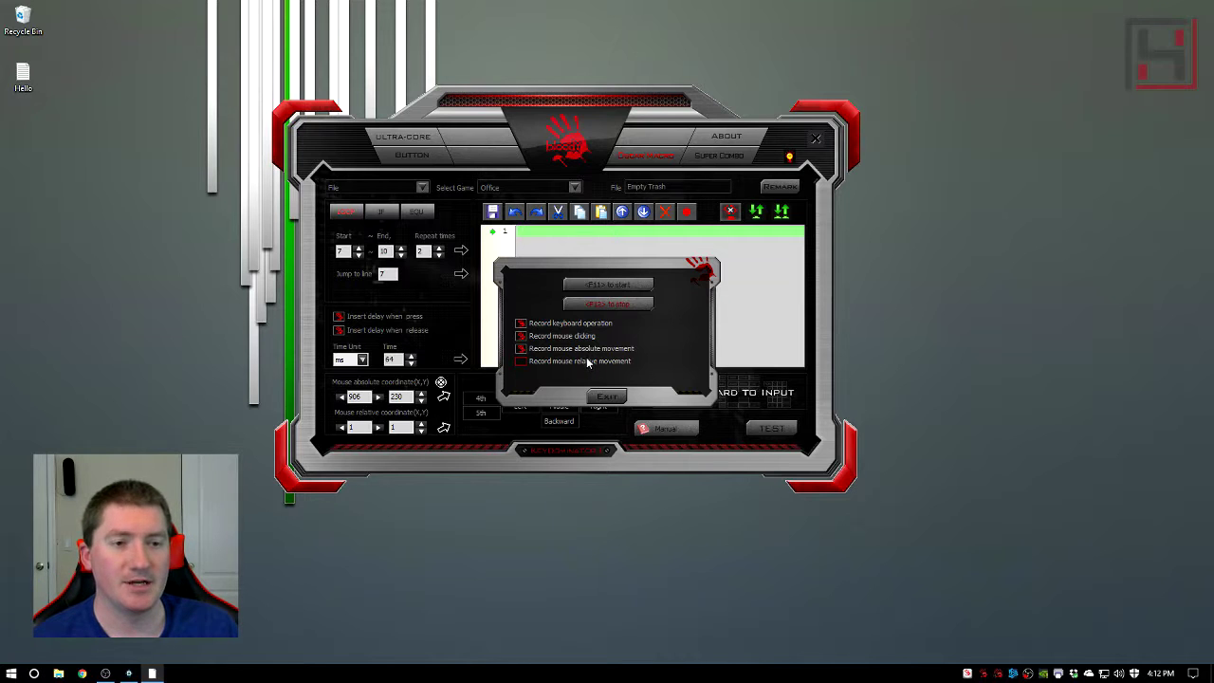
{"action": "key", "text": "F11"}
{"action": "right_click", "coordinate": [18, 21]}
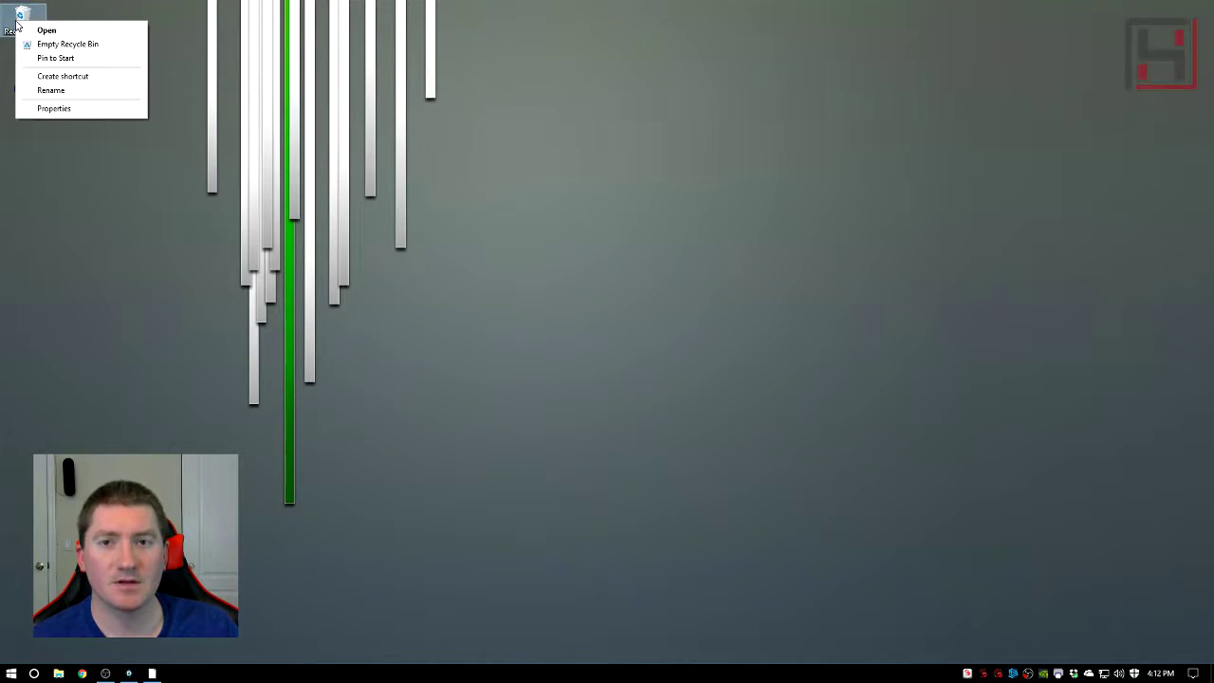
{"action": "left_click", "coordinate": [55, 45]}
{"action": "key", "text": "Return"}
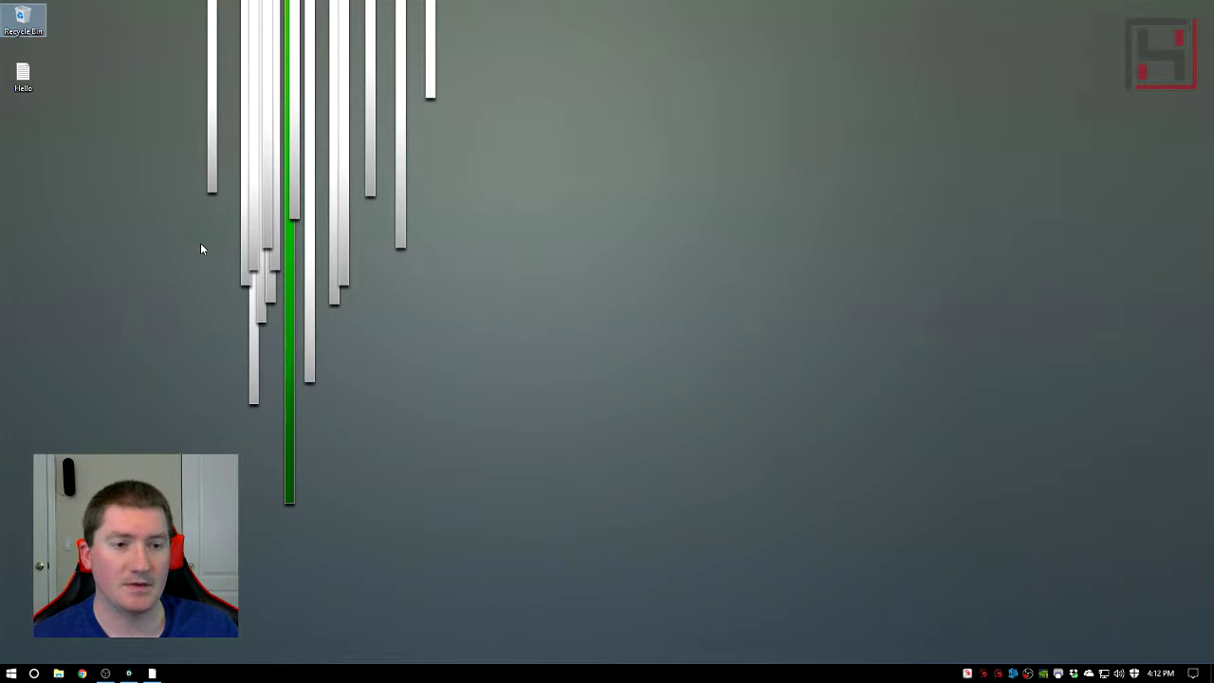
{"action": "key", "text": "F11"}
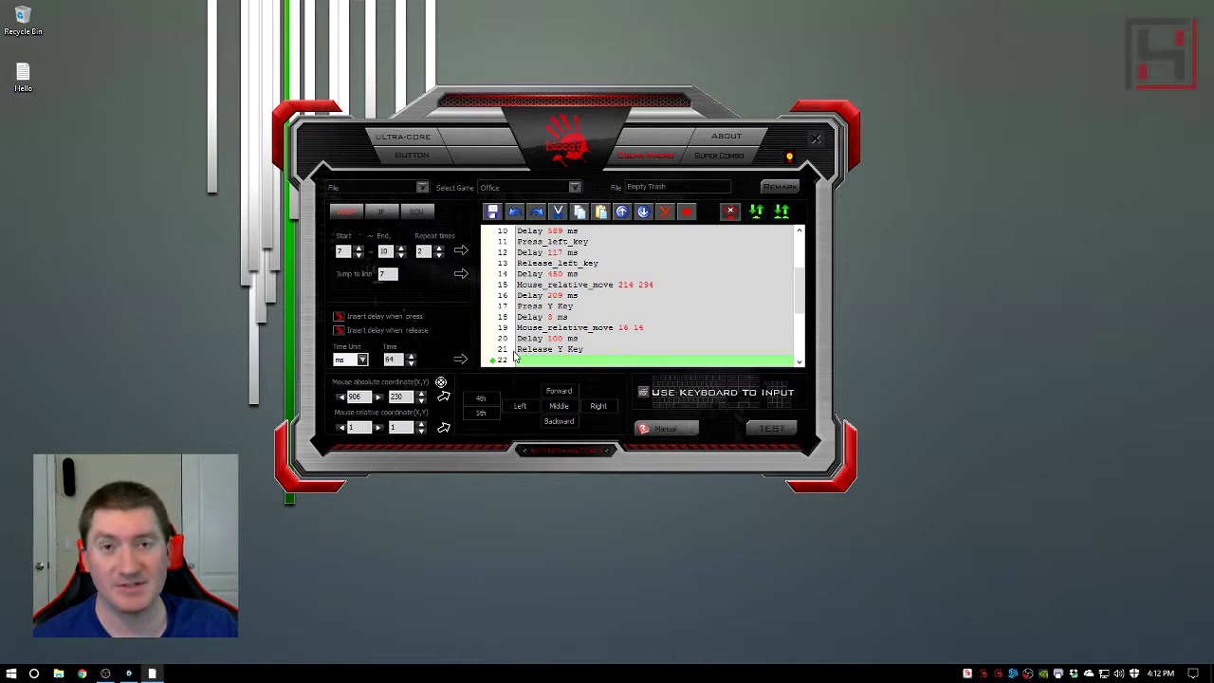
Save the recorded macro as Empty Trash in the Office folder
{"action": "left_click", "coordinate": [422, 188]}
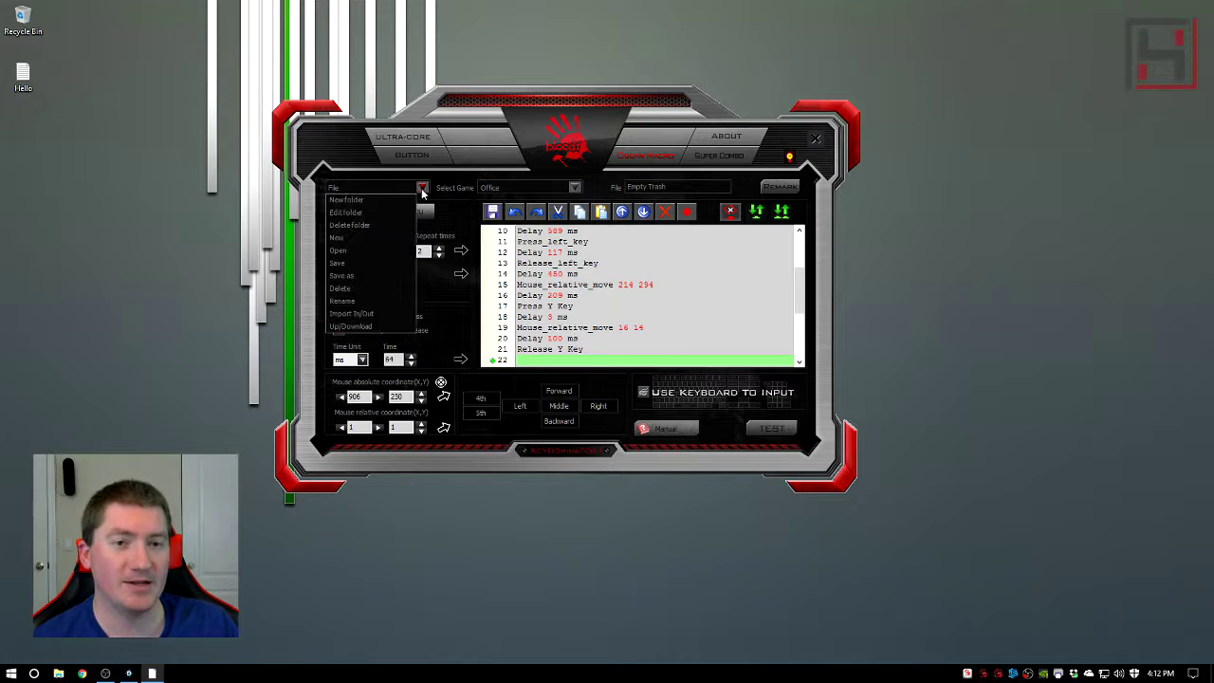
{"action": "left_click", "coordinate": [345, 277]}
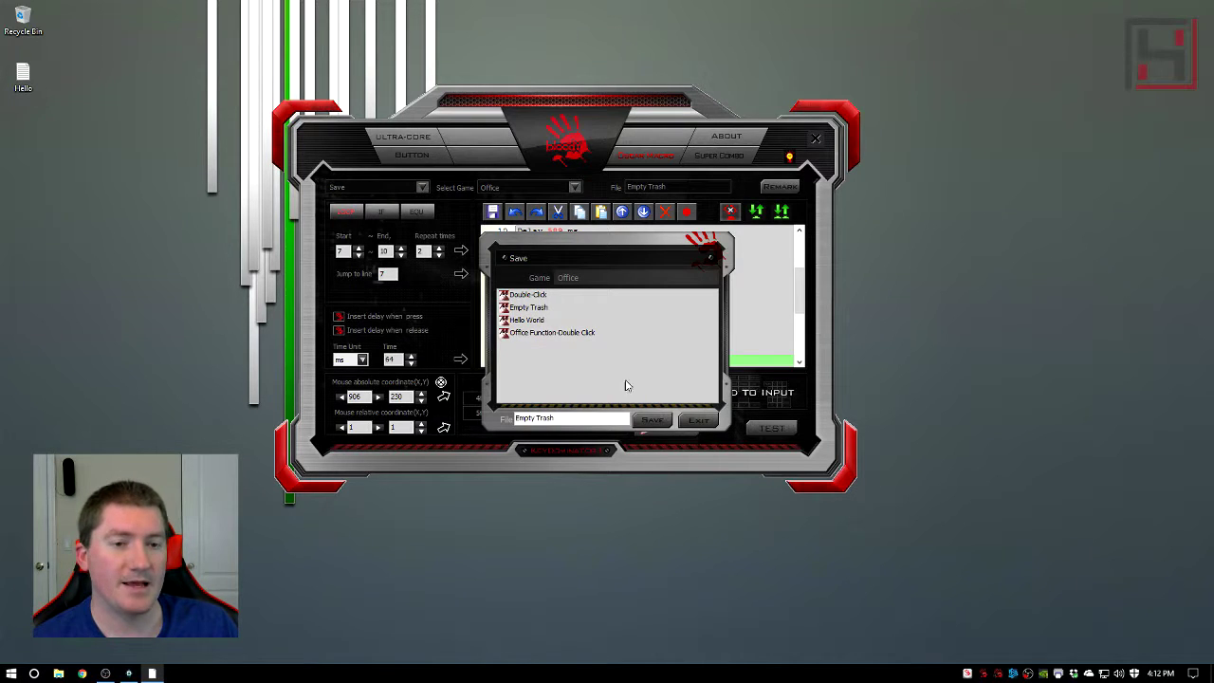
{"action": "left_click", "coordinate": [652, 421]}
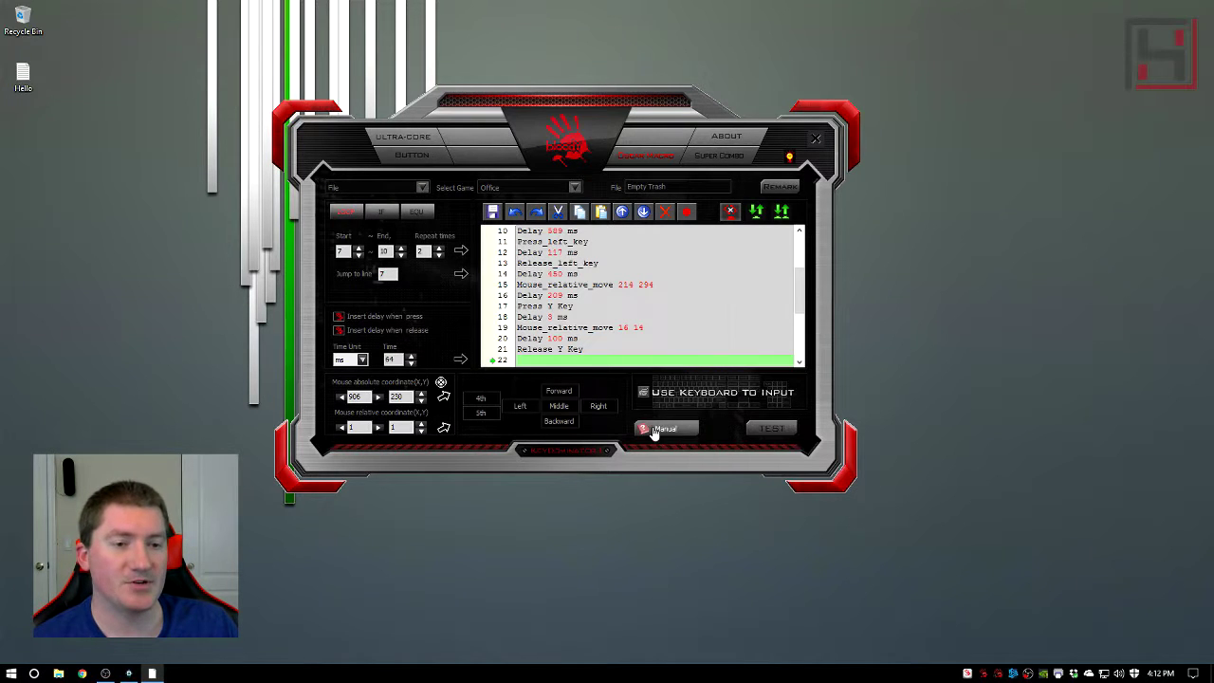
Delete the Hello text file from the desktop
{"action": "left_click", "coordinate": [24, 77]}
{"action": "key", "text": "Delete"}
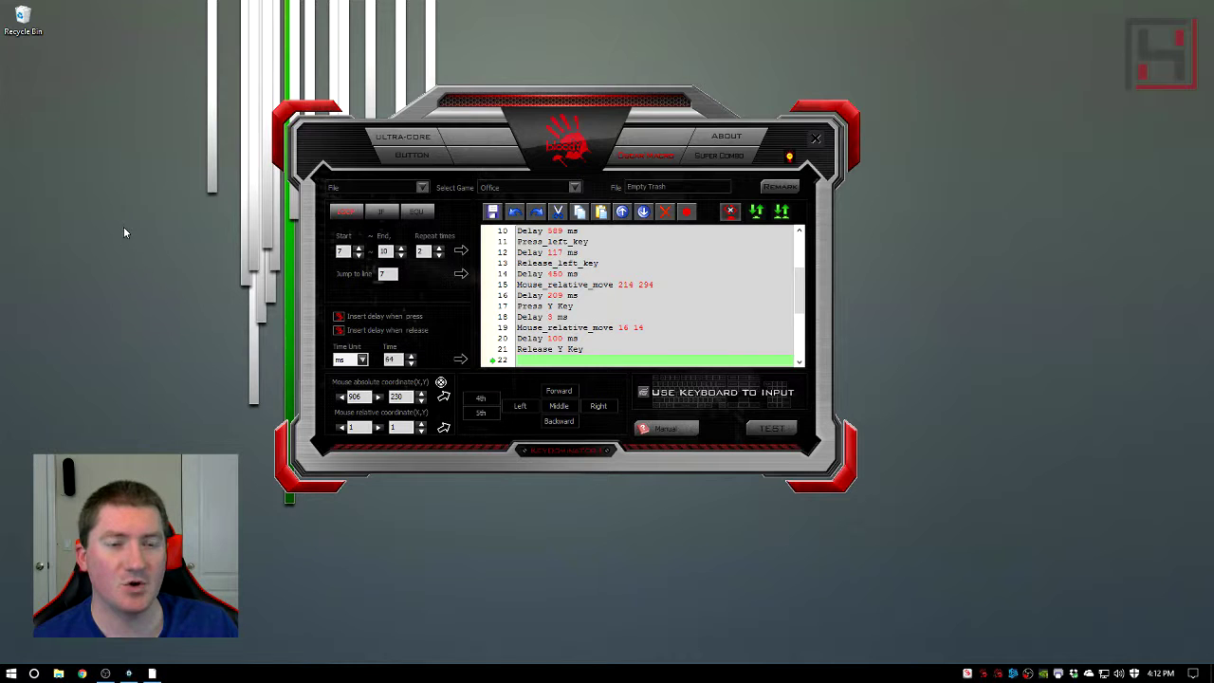
Assign the Empty Trash macro from the Office folder to the F5 key in the Standard profile
{"action": "left_click", "coordinate": [412, 155]}
{"action": "left_click", "coordinate": [710, 228]}
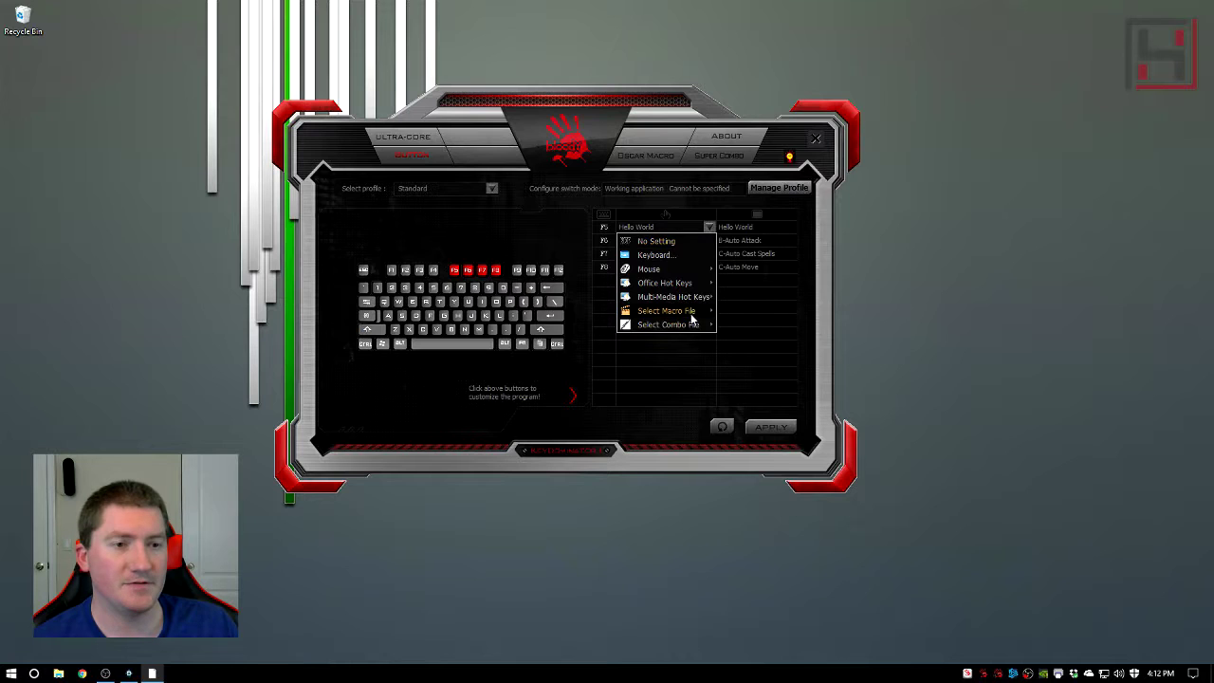
{"action": "mouse_move", "coordinate": [690, 315]}
{"action": "mouse_move", "coordinate": [765, 359]}
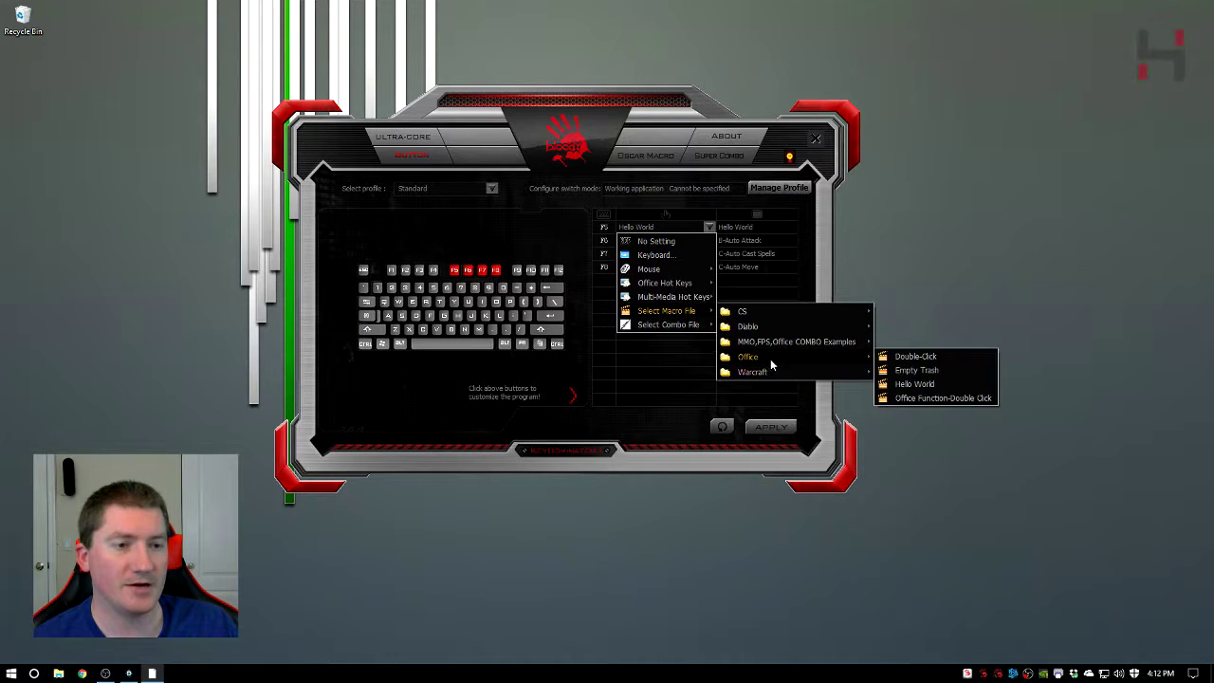
{"action": "left_click", "coordinate": [917, 370]}
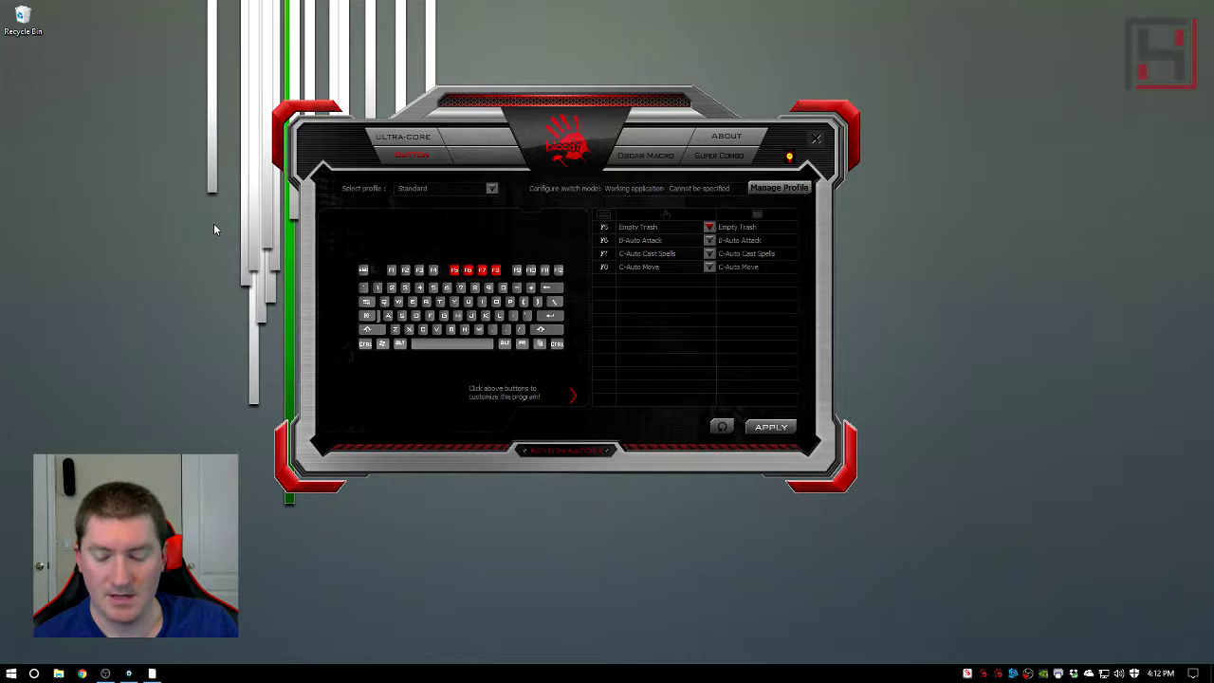
Close the configuration window and test the macro by emptying the Recycle Bin and confirming the permanent deletion
{"action": "left_click", "coordinate": [816, 139]}
{"action": "right_click", "coordinate": [16, 21]}
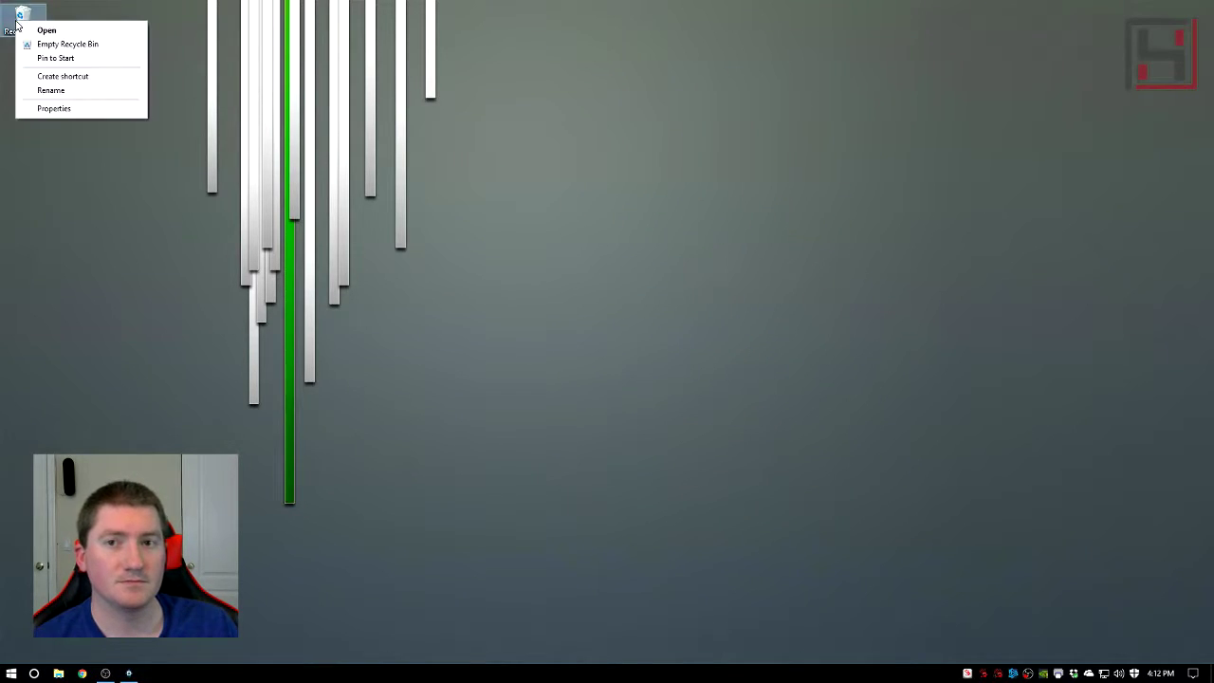
{"action": "left_click", "coordinate": [55, 45]}
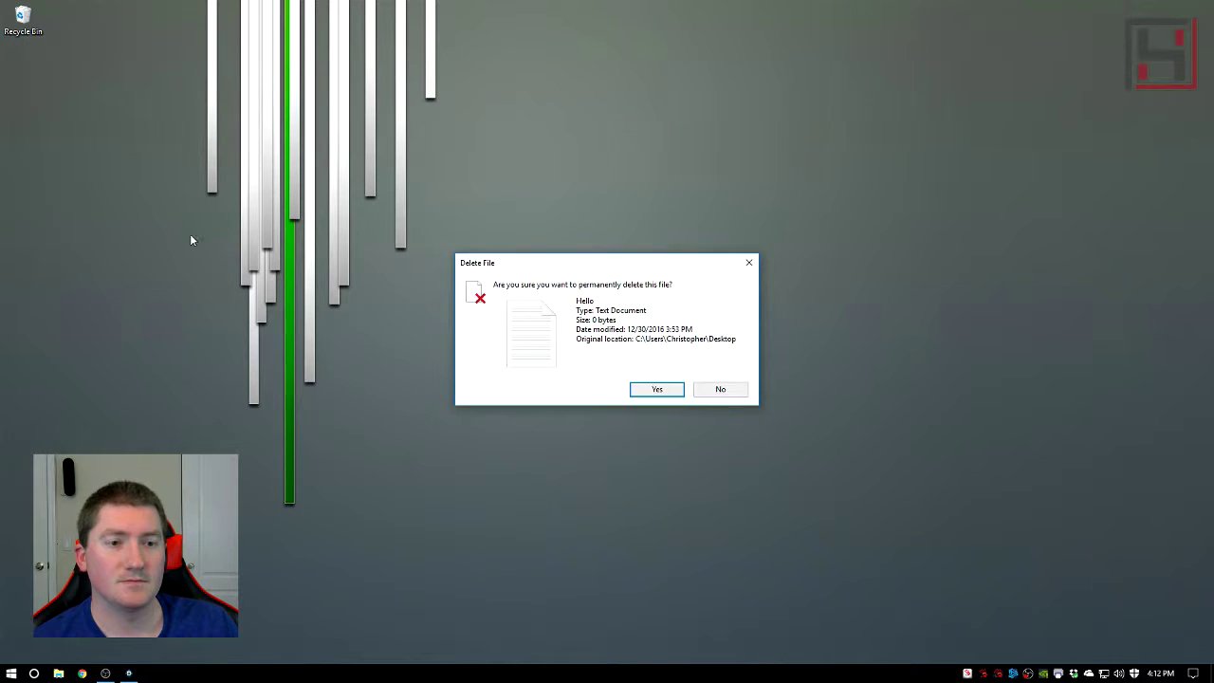
{"action": "key", "text": "Return"}
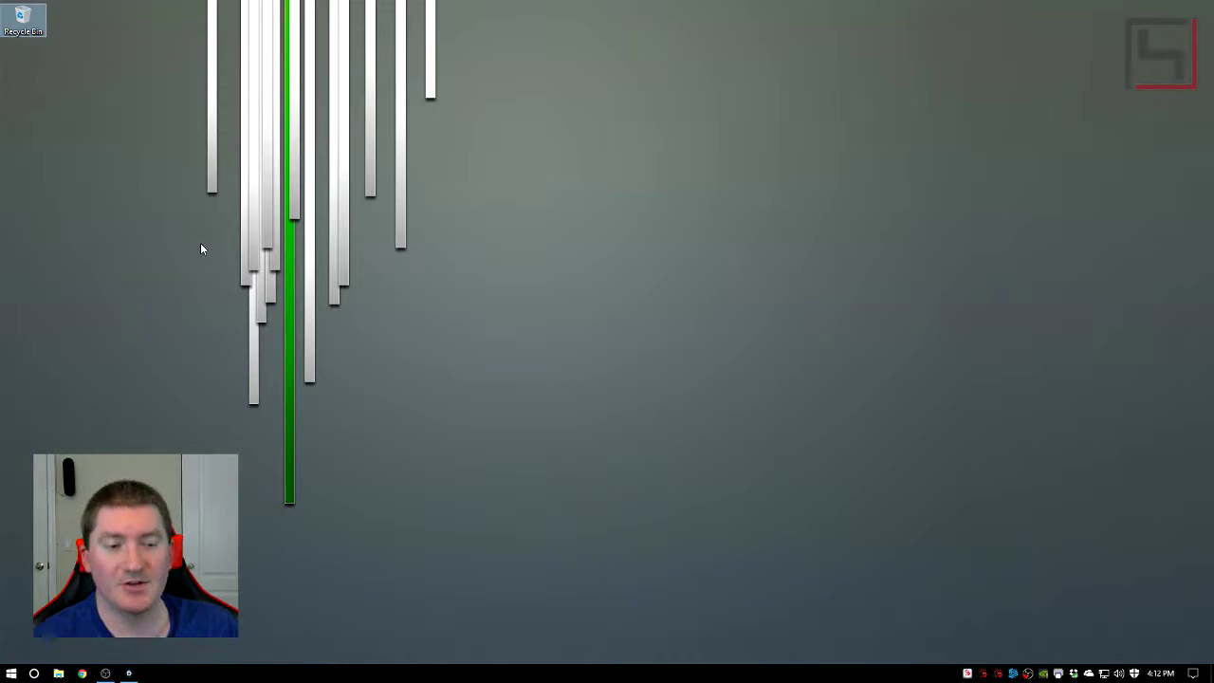
{"action": "left_click", "coordinate": [966, 672]}
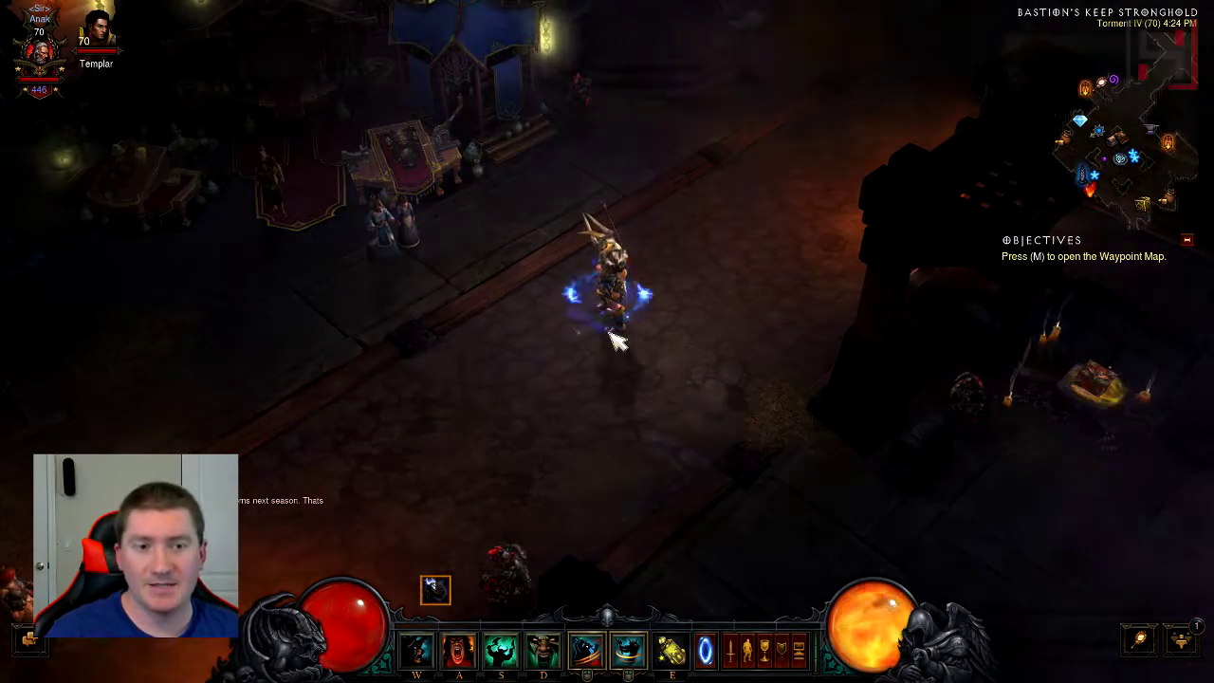
Open the character's inventory in the Diablo game and equip the spare gear set carried in the bag
{"action": "key", "text": "i"}
{"action": "mouse_move", "coordinate": [1043, 420]}
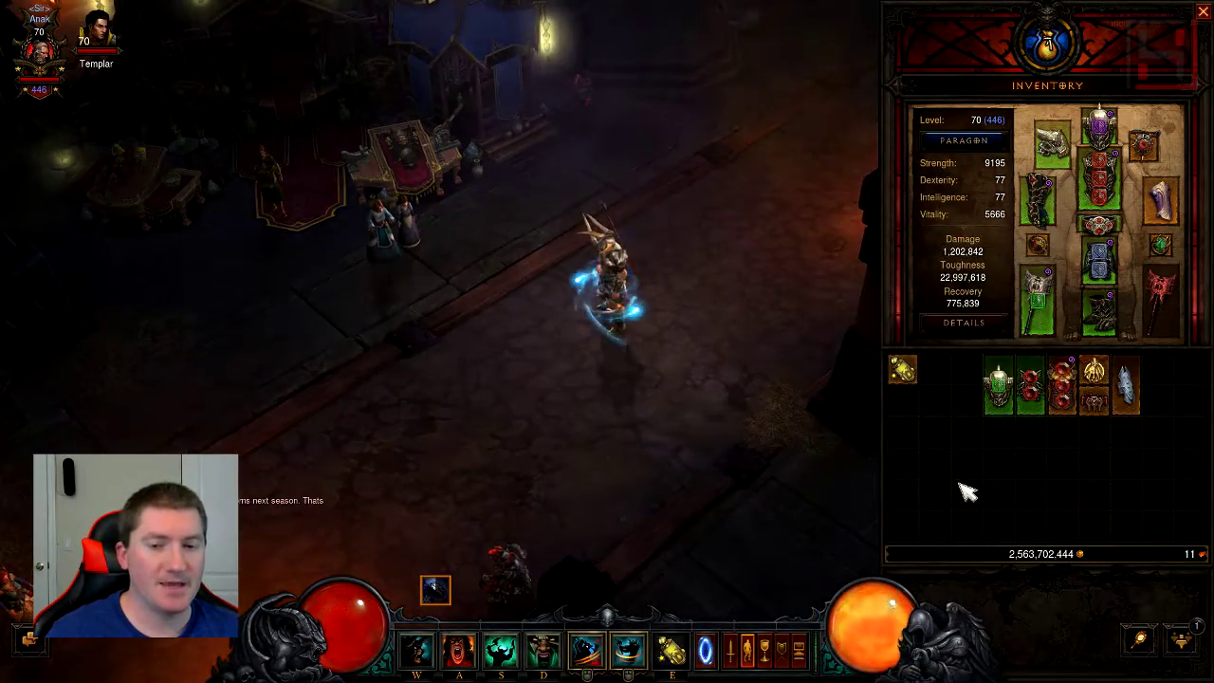
{"action": "right_click", "coordinate": [1036, 397]}
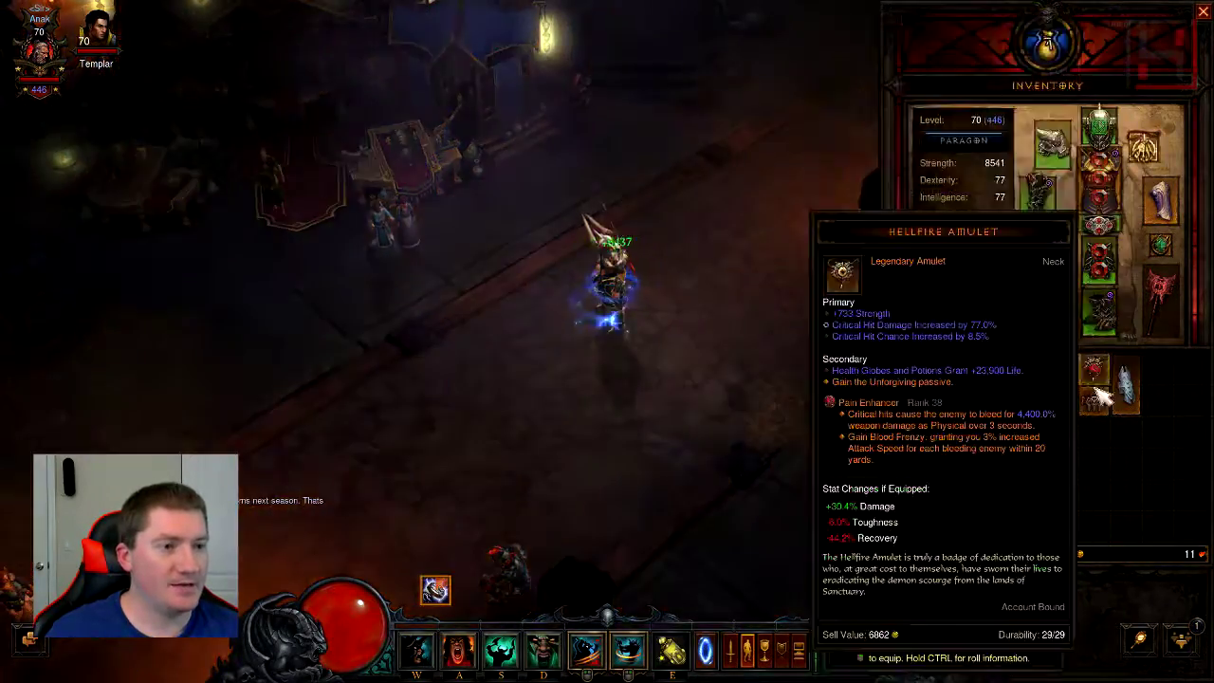
{"action": "mouse_move", "coordinate": [1100, 224]}
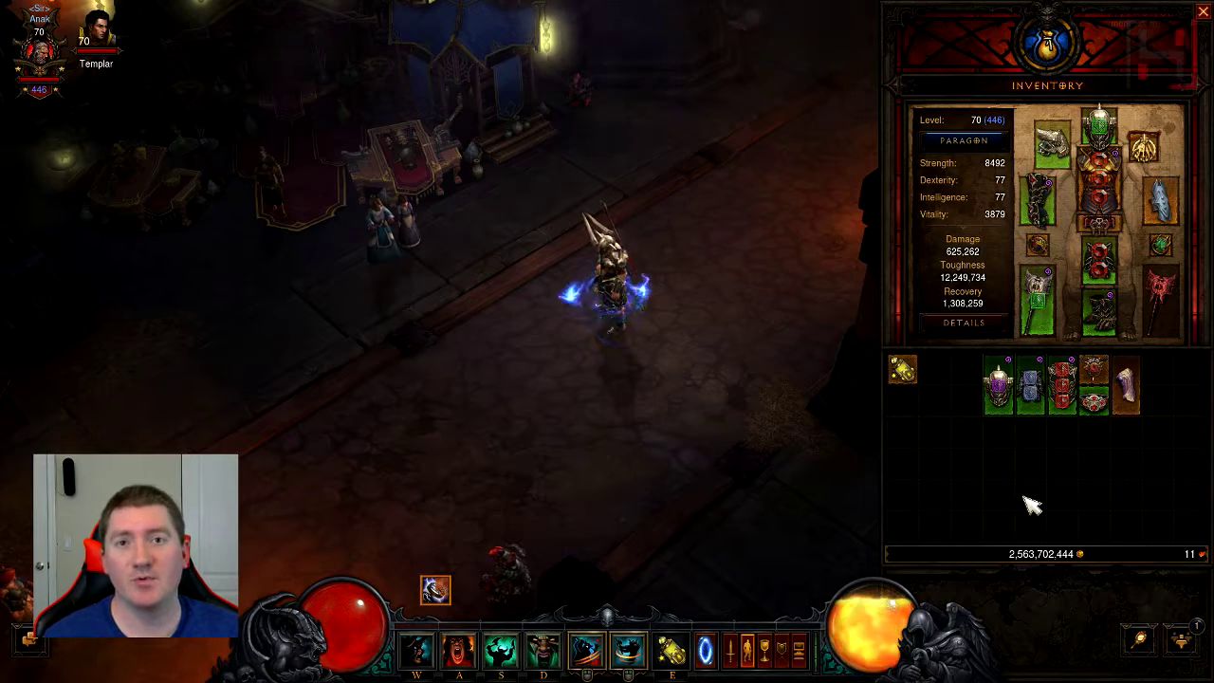
Switch back to the Bloody macro editor and create a new macro file named Gold Set under the Diablo game
{"action": "key", "text": "alt+Tab"}
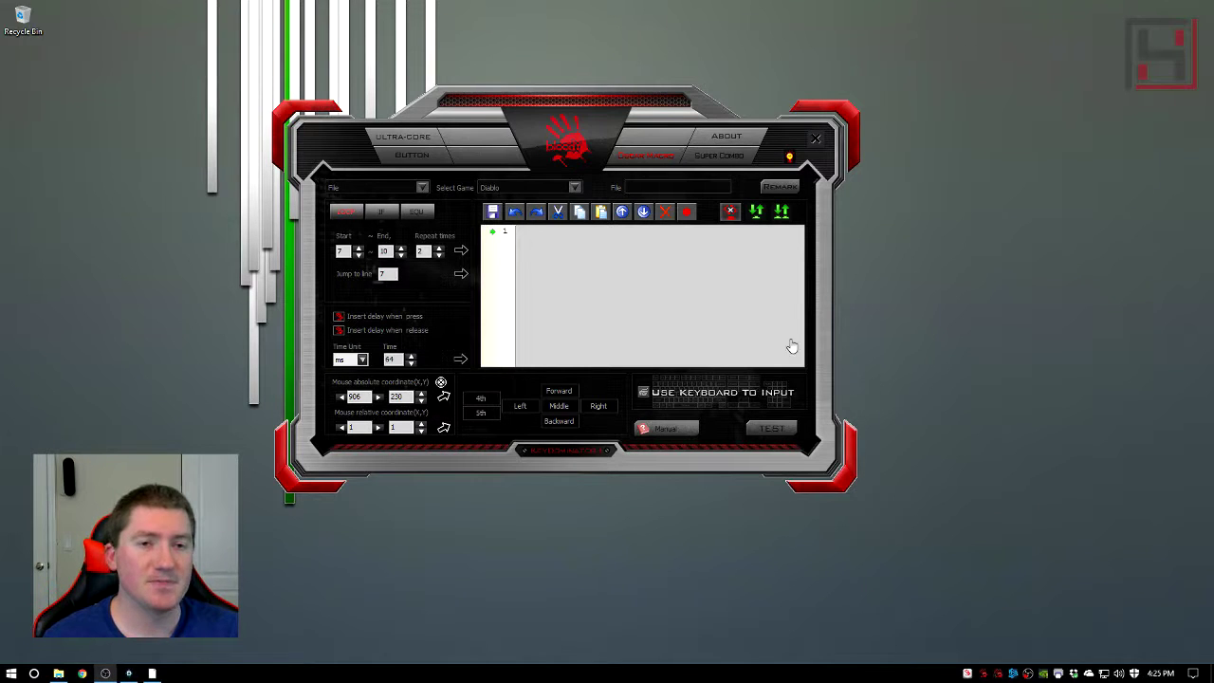
{"action": "left_click", "coordinate": [417, 187]}
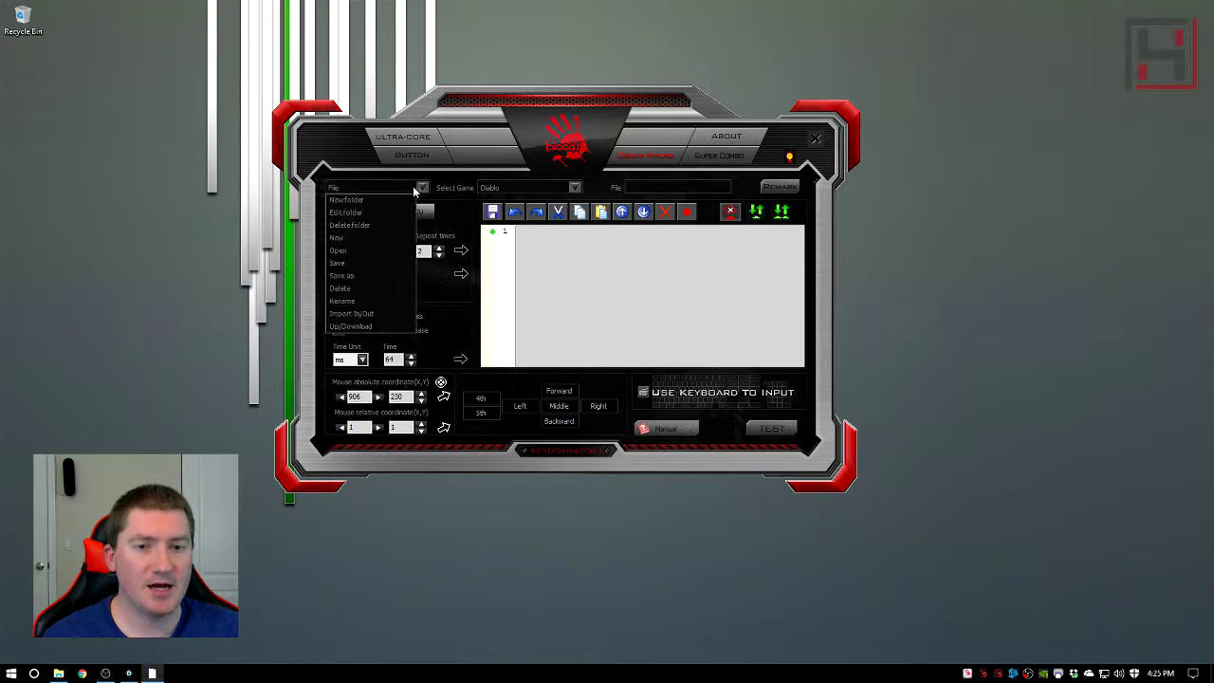
{"action": "left_click", "coordinate": [338, 238]}
{"action": "type", "text": "Gold Set"}
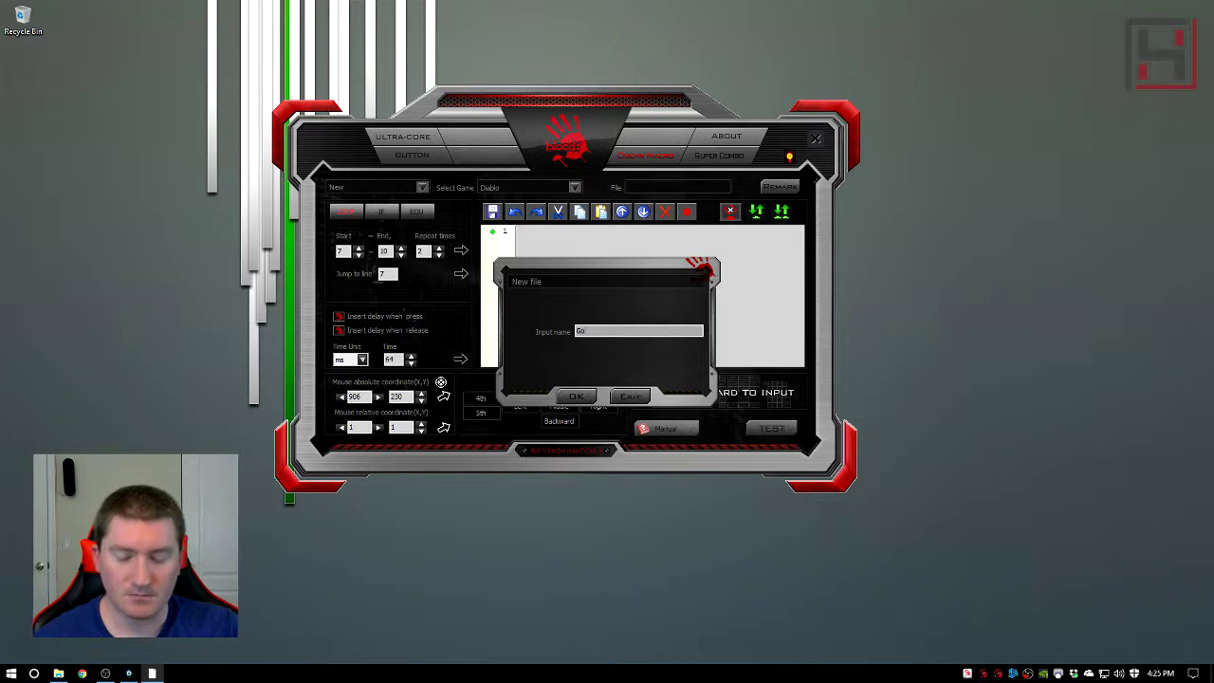
{"action": "left_click", "coordinate": [595, 397]}
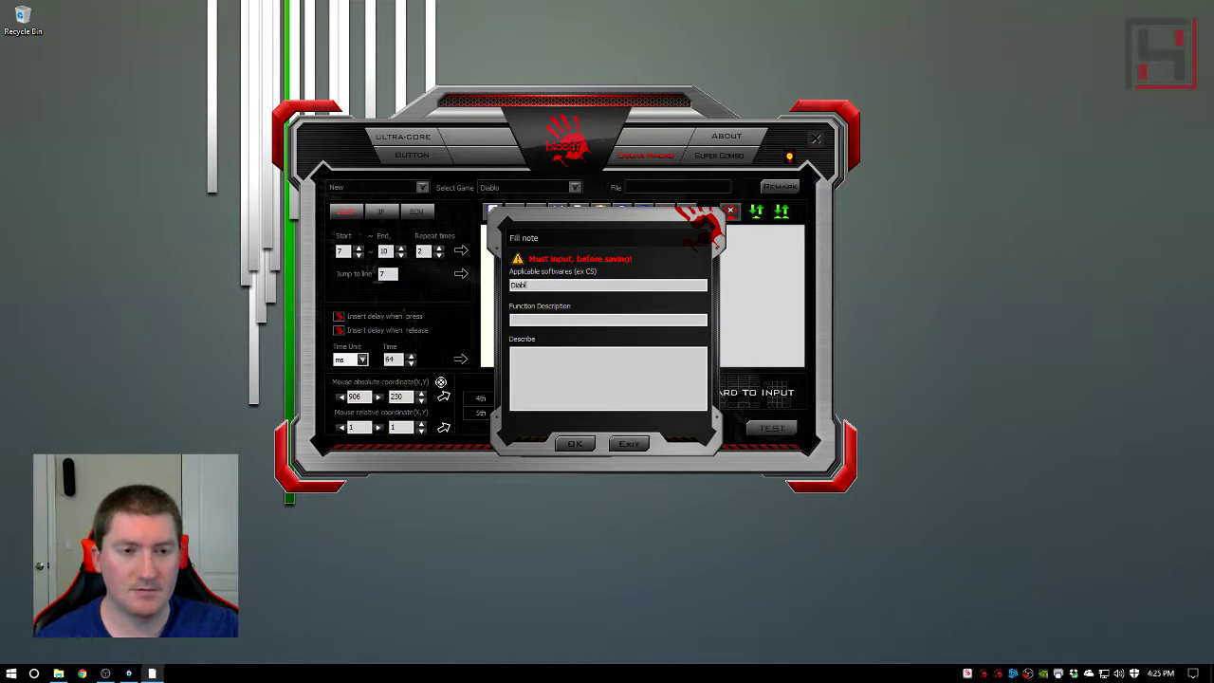
Complete the Gold Set macro's note with Diablo as the applicable software and a function description, and open the macro recorder
{"action": "left_click", "coordinate": [540, 321]}
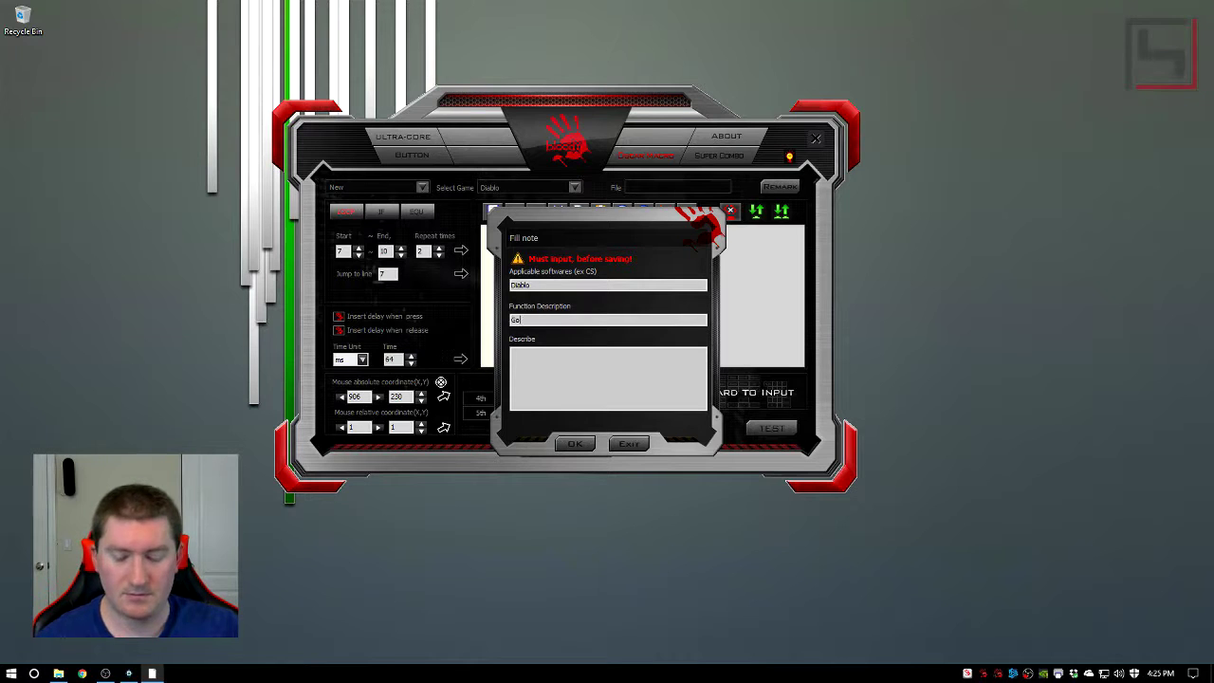
{"action": "left_click", "coordinate": [575, 443]}
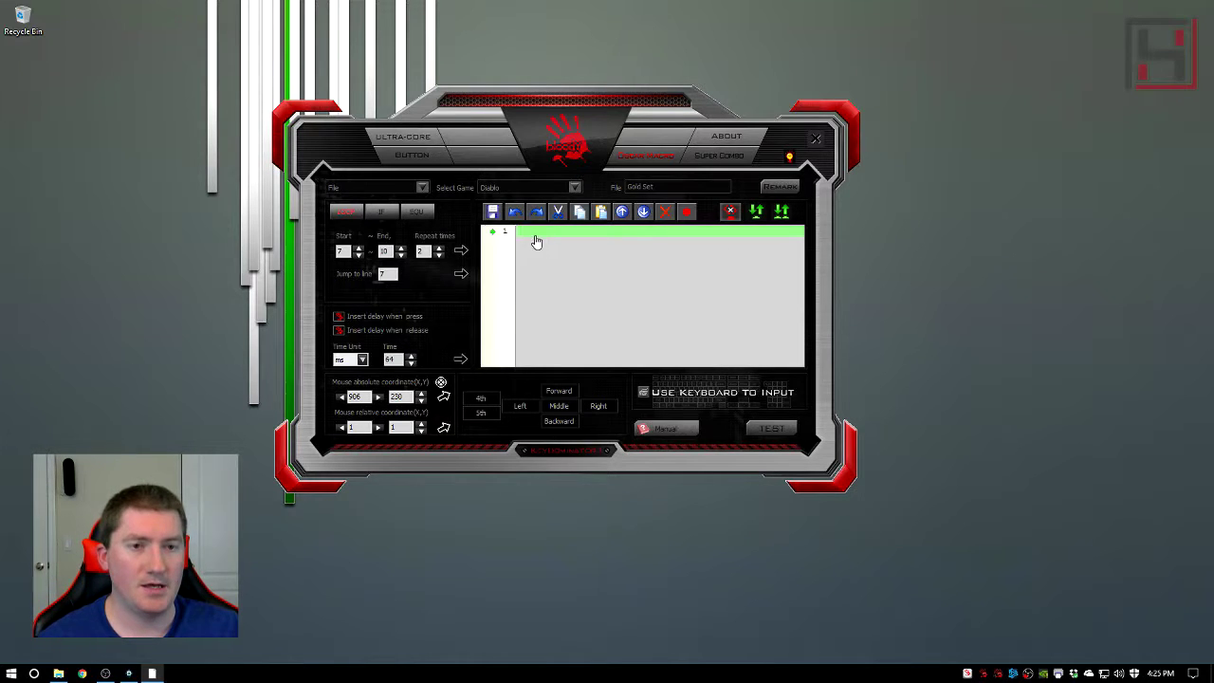
{"action": "left_click", "coordinate": [687, 213]}
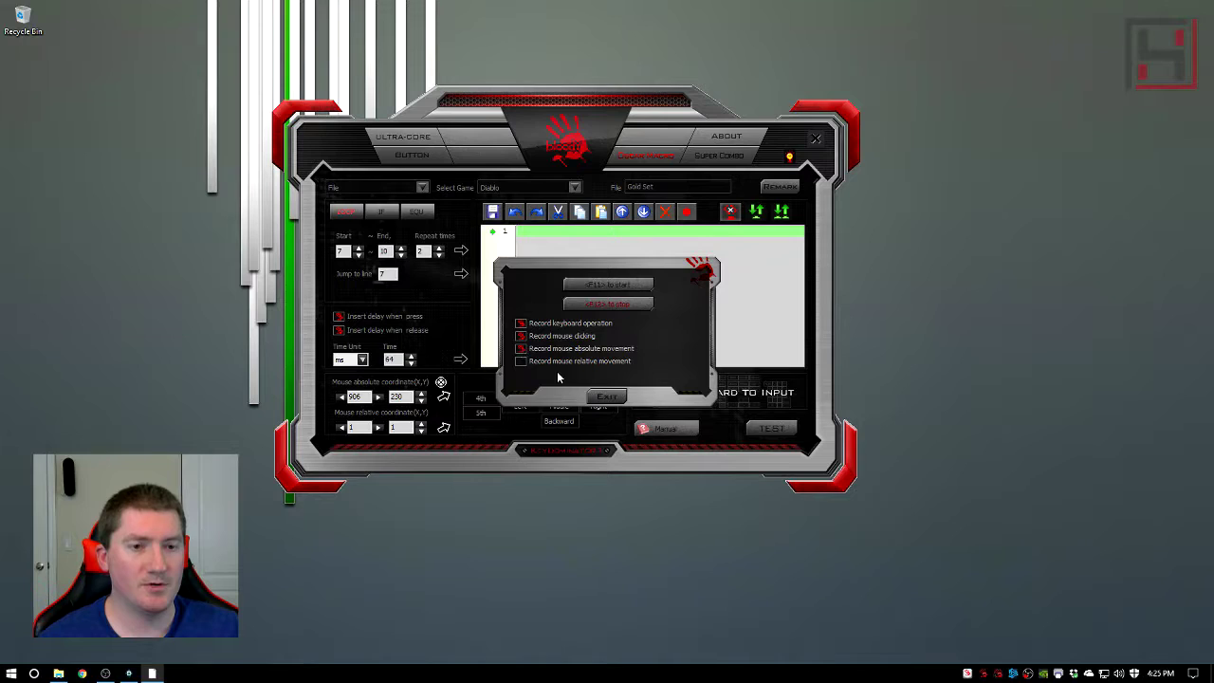
Switch to Diablo, record equipping the spare gear set from the bag, and return to the Bloody macro editor
{"action": "left_click", "coordinate": [129, 673]}
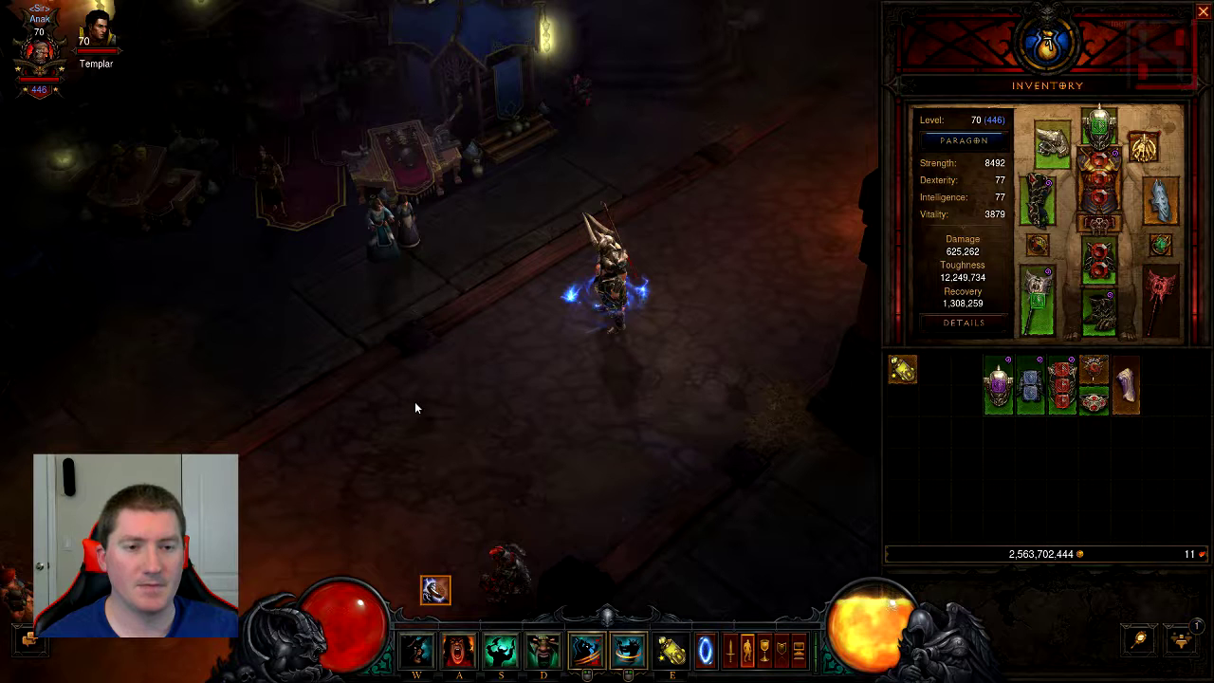
{"action": "left_click", "coordinate": [578, 383]}
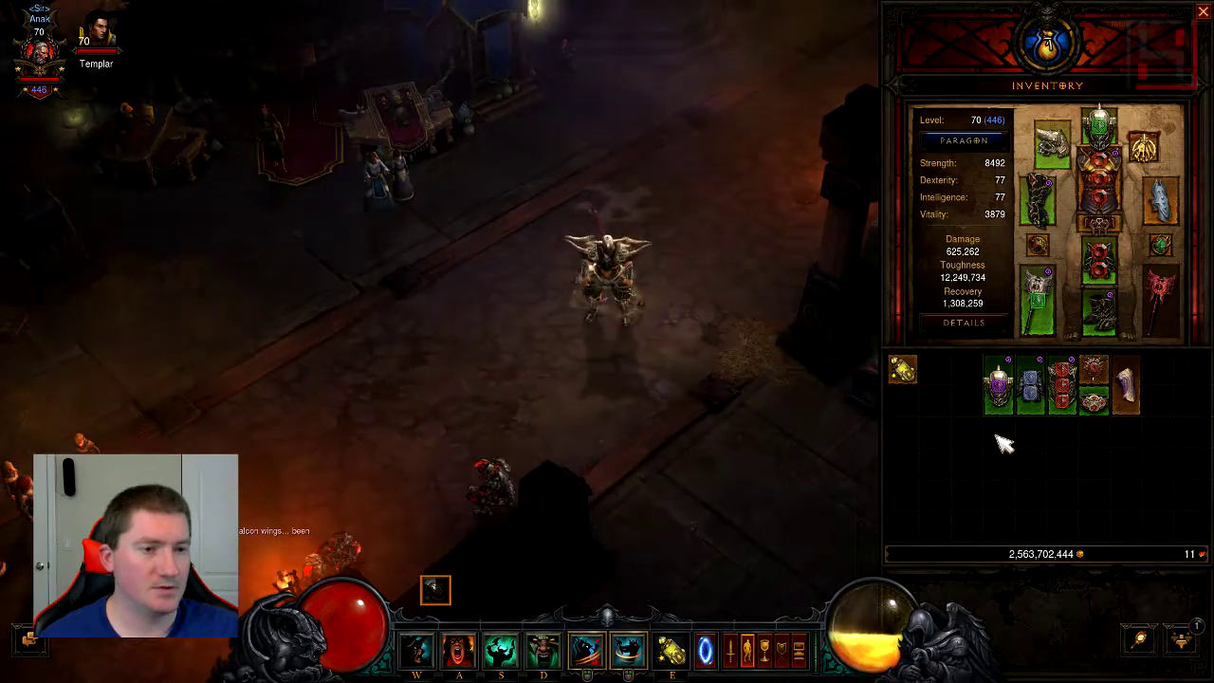
{"action": "right_click", "coordinate": [1001, 403]}
{"action": "right_click", "coordinate": [1033, 398]}
{"action": "right_click", "coordinate": [1092, 371]}
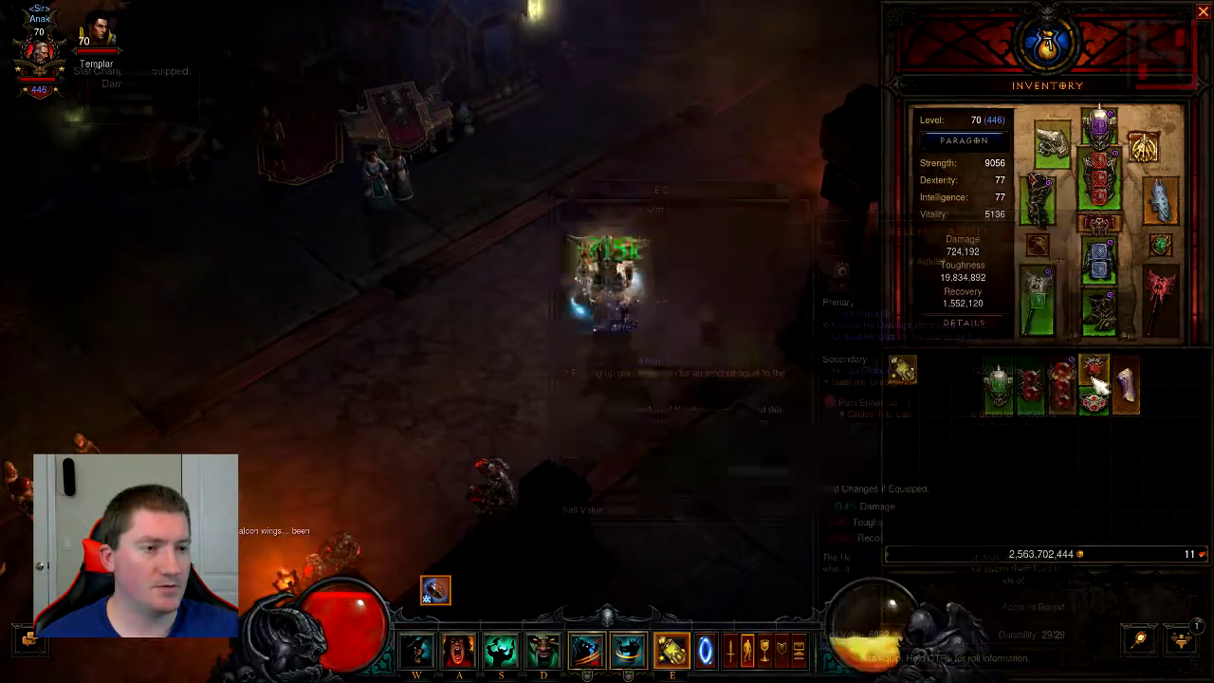
{"action": "right_click", "coordinate": [1094, 404]}
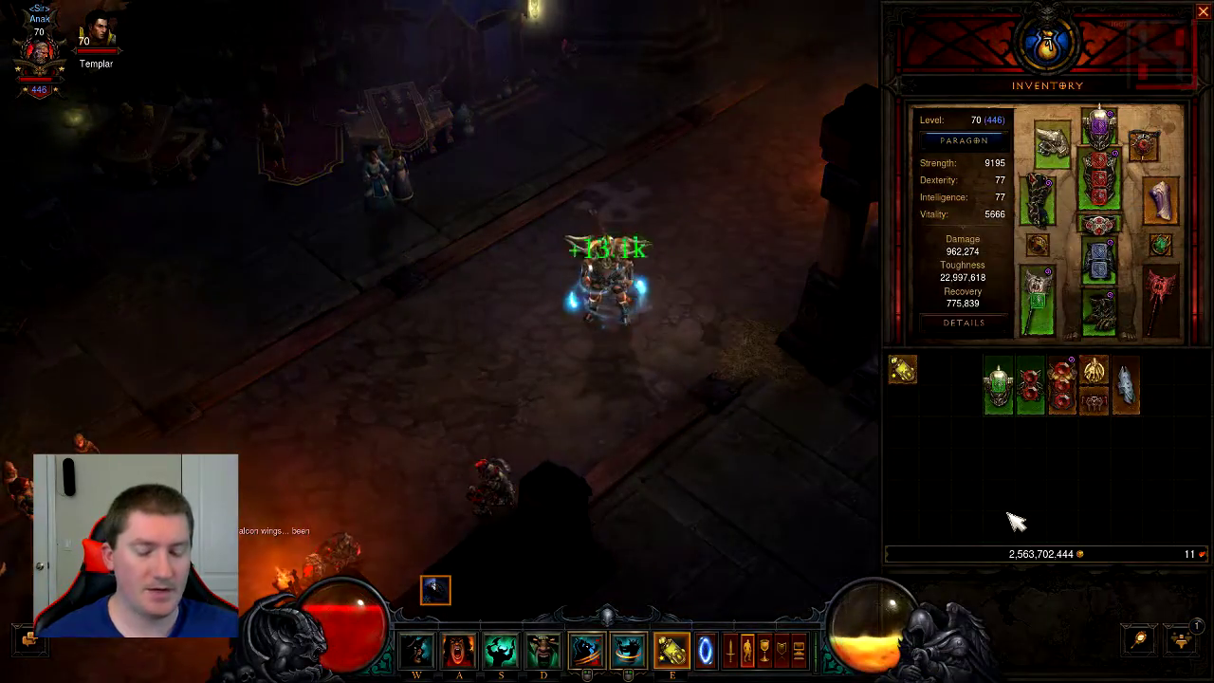
{"action": "key", "text": "alt+Tab"}
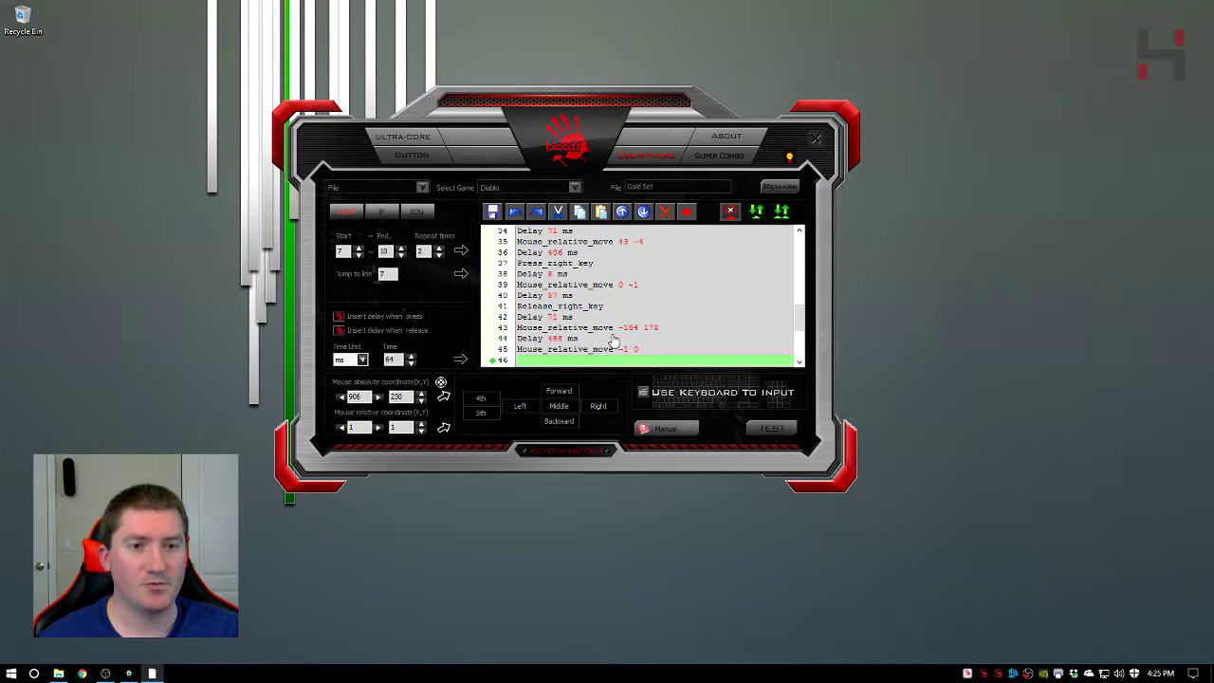
Save the recorded macro as Gold Set under the Diablo game
{"action": "left_click", "coordinate": [421, 187]}
{"action": "left_click", "coordinate": [344, 263]}
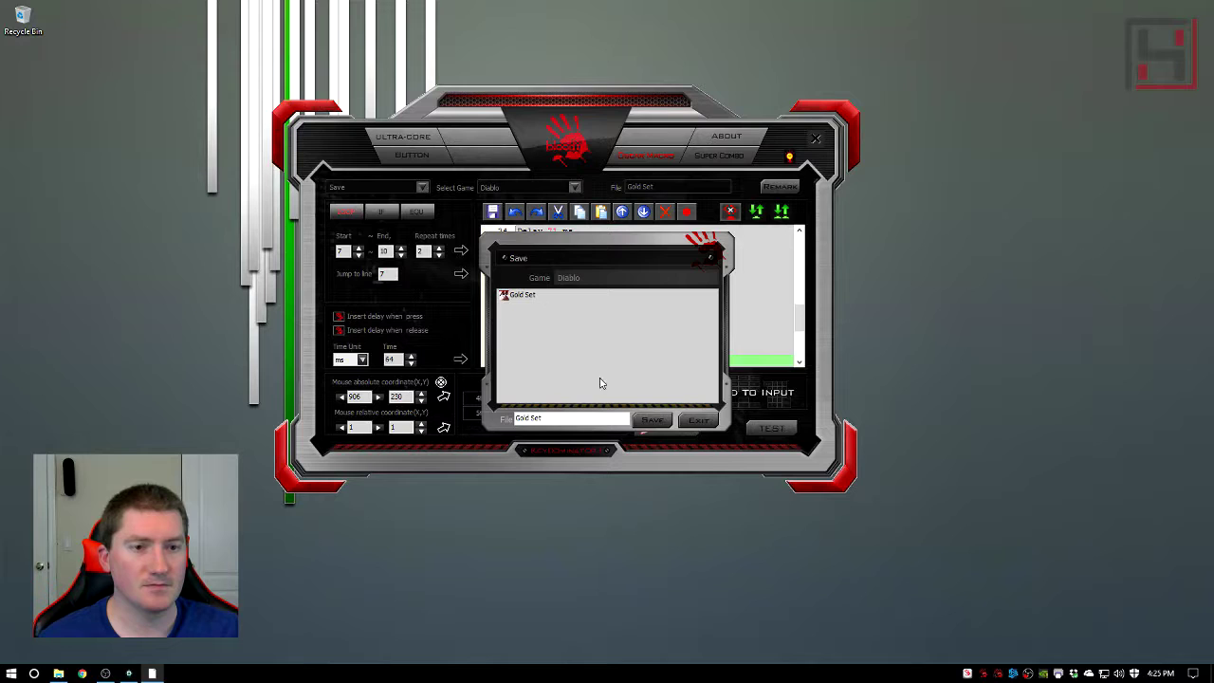
{"action": "left_click", "coordinate": [651, 419]}
Assign the Gold Set macro from the Diablo folder to the F7 key in the Standard profile
{"action": "left_click", "coordinate": [412, 155]}
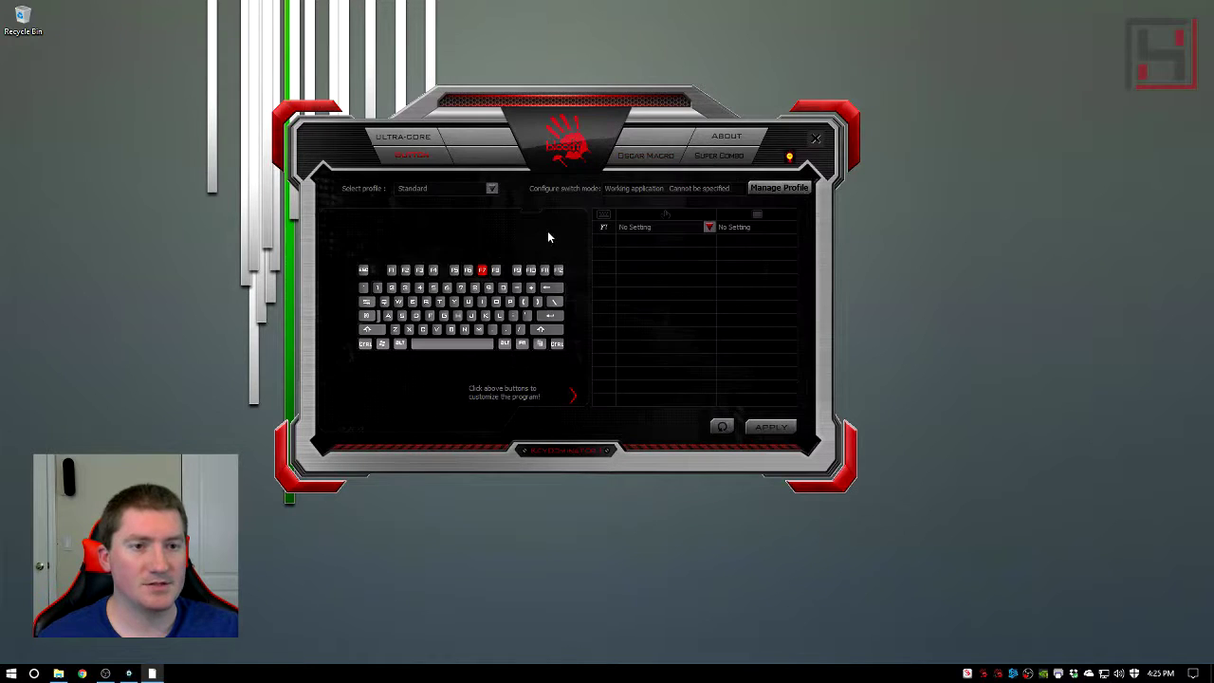
{"action": "left_click", "coordinate": [708, 227]}
{"action": "mouse_move", "coordinate": [673, 311]}
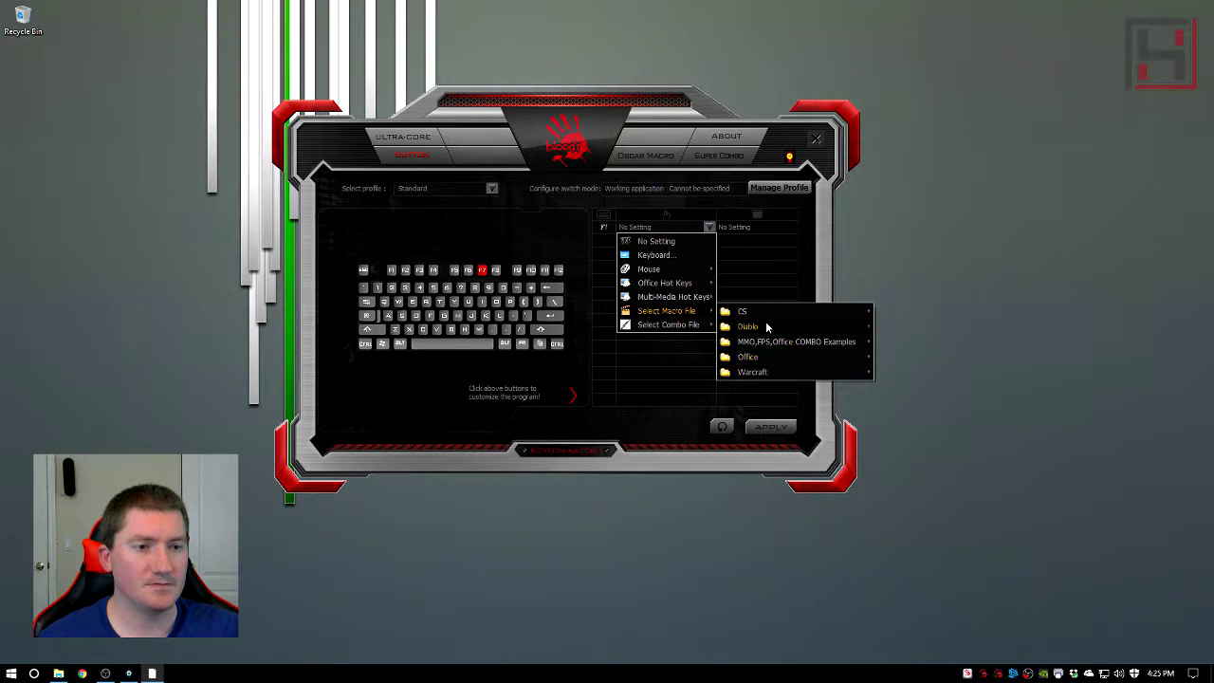
{"action": "mouse_move", "coordinate": [766, 327]}
{"action": "left_click", "coordinate": [915, 328]}
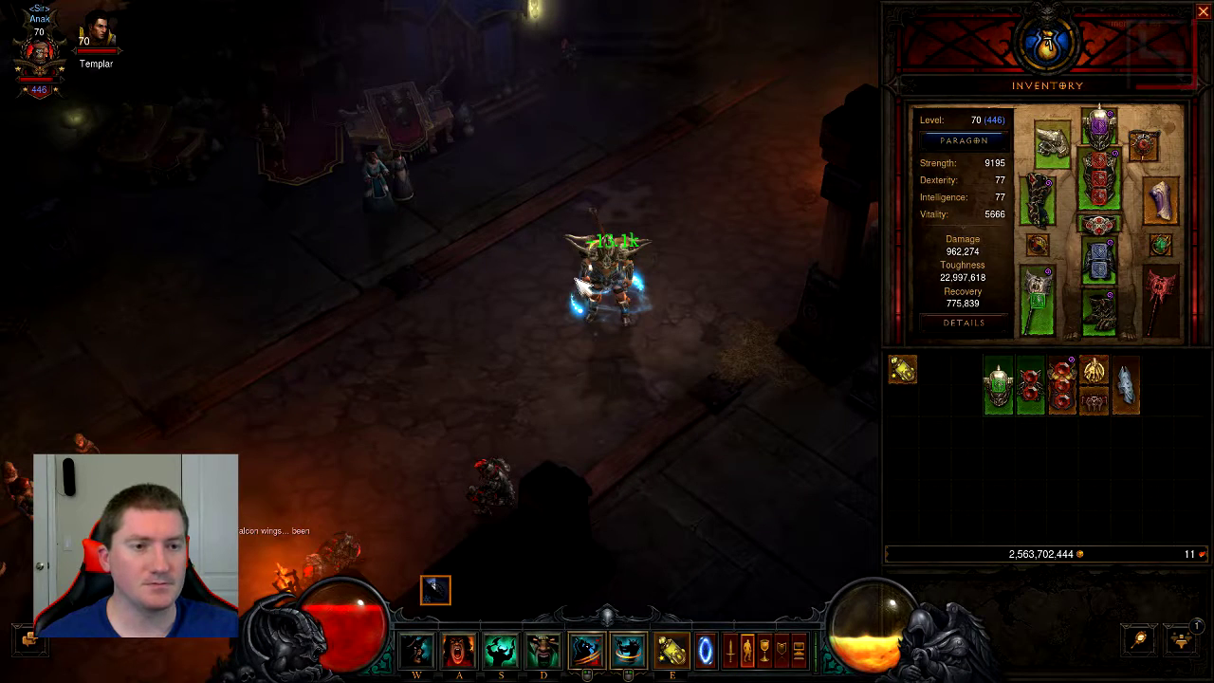
Test the Gold Set macro in Diablo by swapping the equipped helm, pants, torso armor, amulet, belt and bracers with those in the bag
{"action": "left_click", "coordinate": [578, 395]}
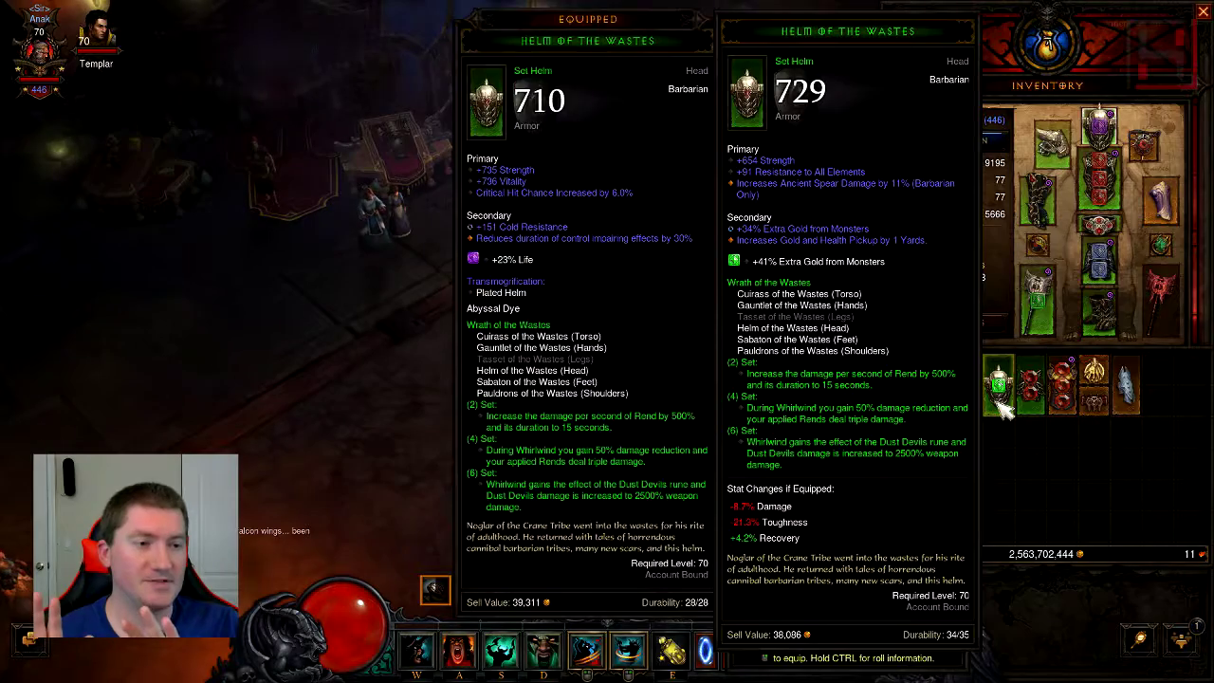
{"action": "right_click", "coordinate": [998, 384]}
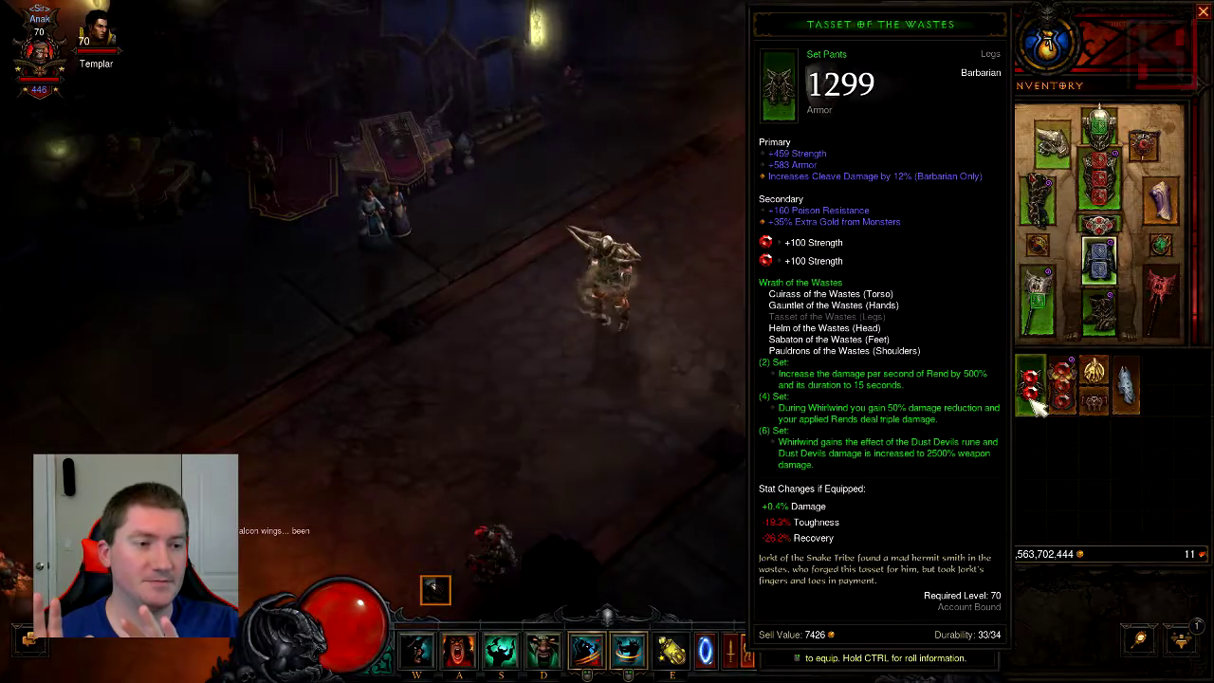
{"action": "right_click", "coordinate": [1031, 387]}
{"action": "right_click", "coordinate": [1062, 384]}
{"action": "right_click", "coordinate": [1094, 370]}
{"action": "right_click", "coordinate": [1095, 404]}
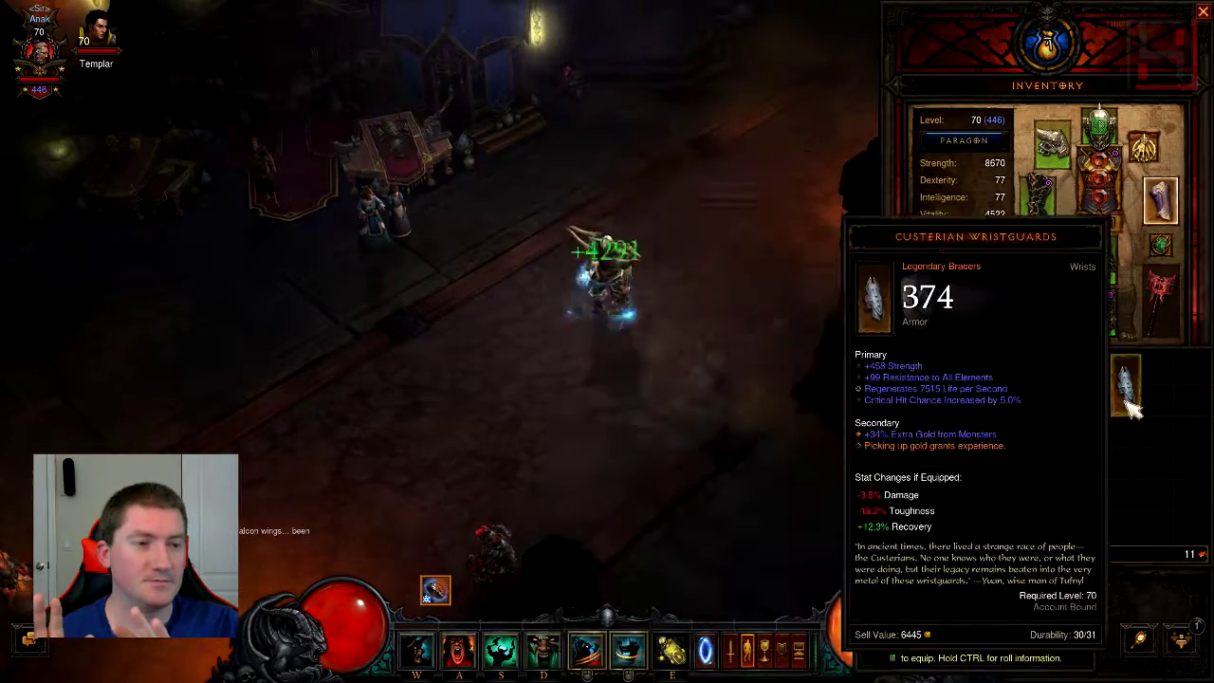
{"action": "right_click", "coordinate": [1126, 387]}
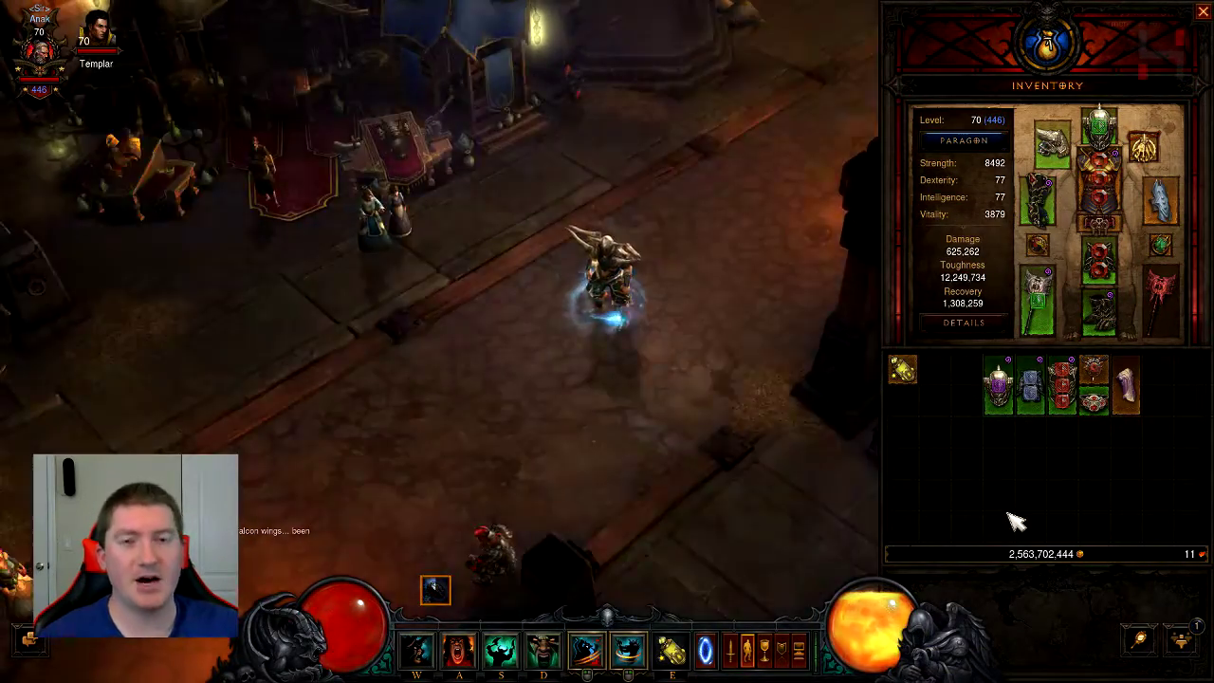
{"action": "left_click", "coordinate": [674, 235]}
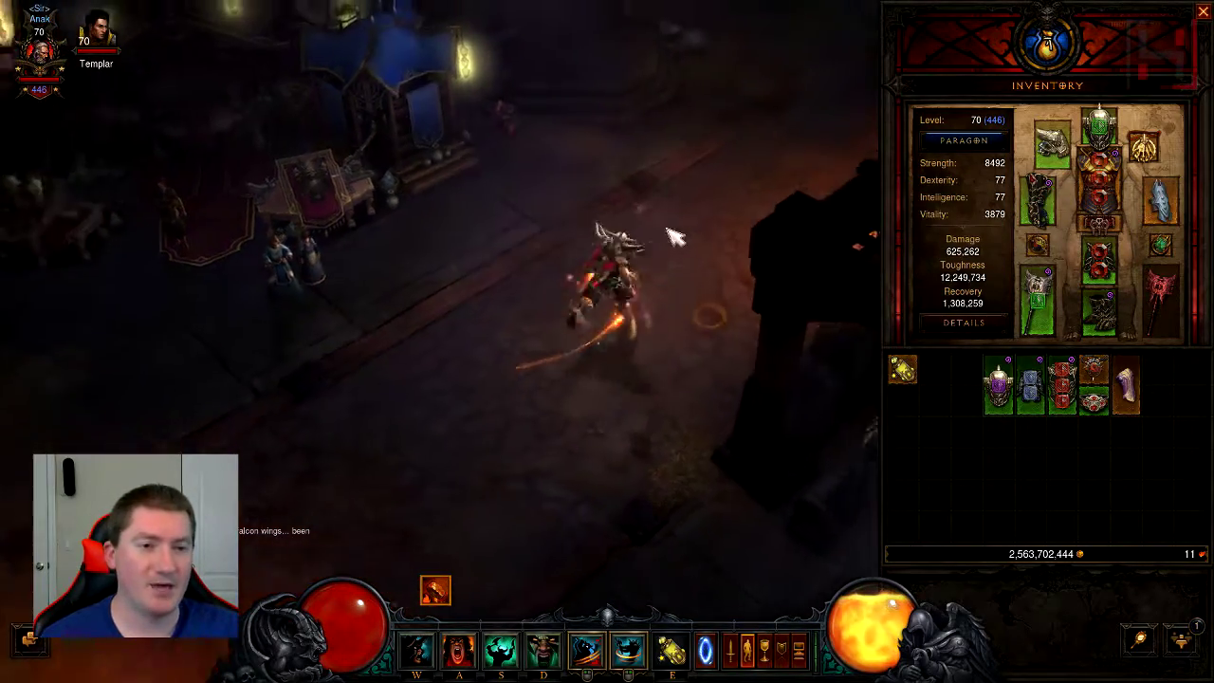
{"action": "left_click", "coordinate": [626, 141]}
{"action": "left_click", "coordinate": [503, 363]}
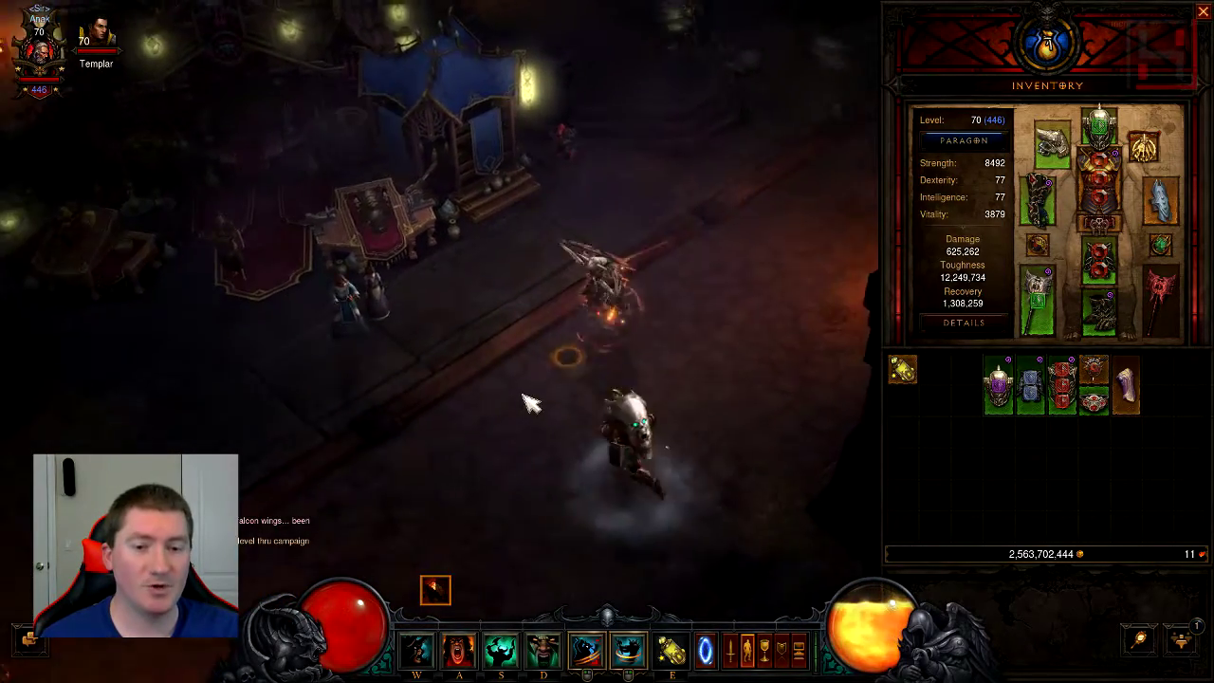
{"action": "left_click", "coordinate": [527, 403]}
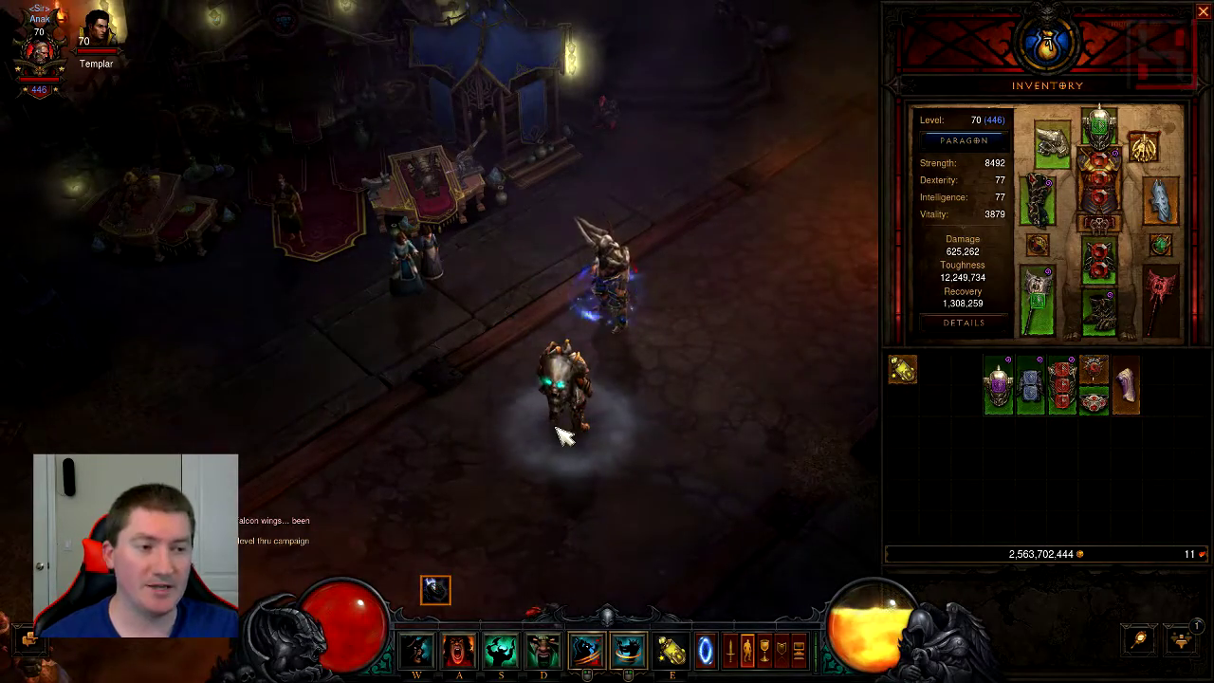
Run the gear-swap macro again to re-equip the other set from the bag, and close the inventory
{"action": "right_click", "coordinate": [999, 384]}
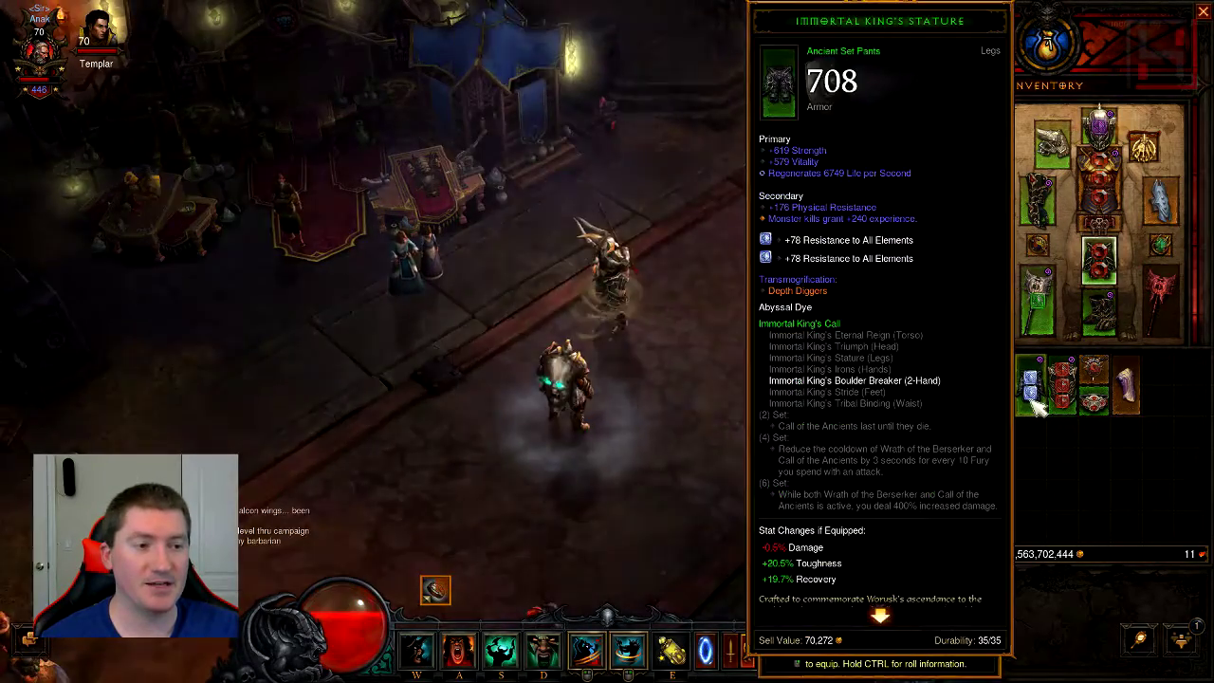
{"action": "right_click", "coordinate": [1031, 384]}
{"action": "right_click", "coordinate": [1100, 406]}
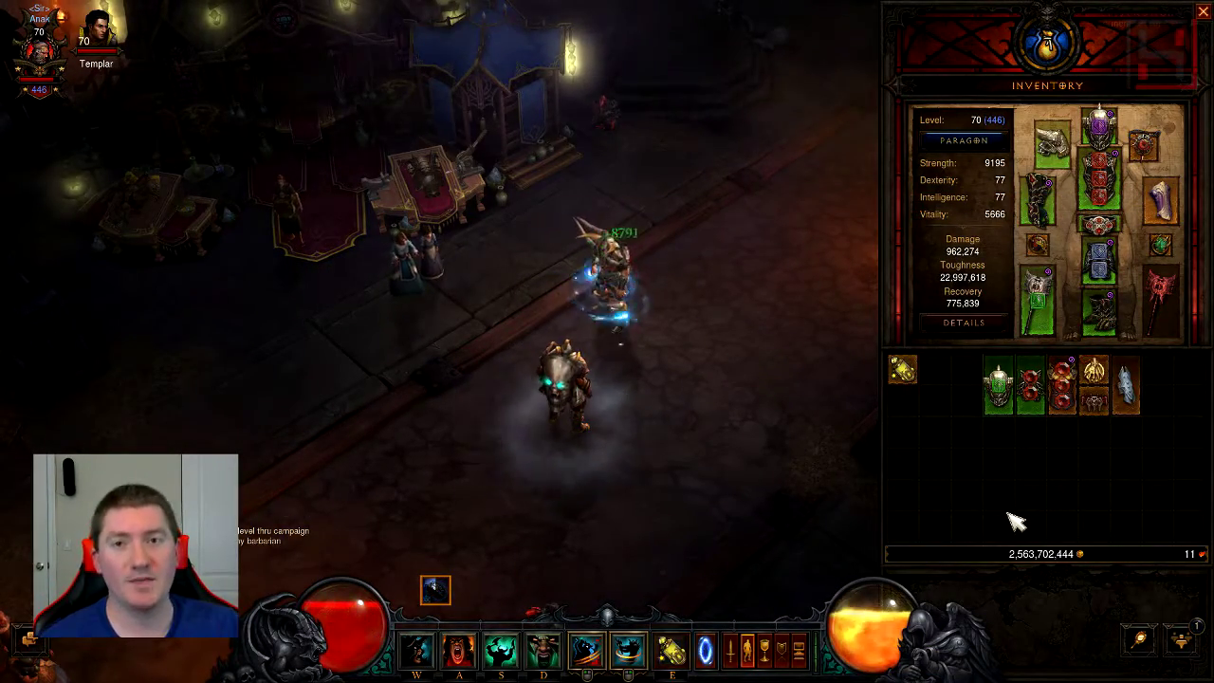
{"action": "left_click", "coordinate": [616, 442]}
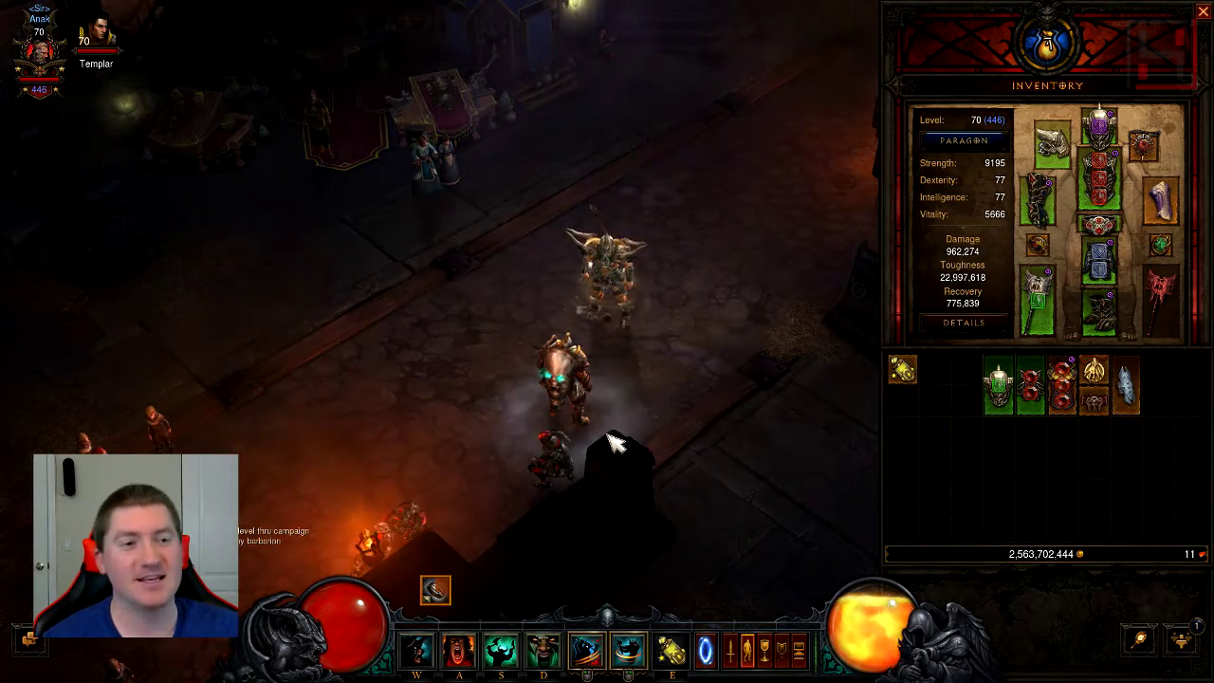
{"action": "key", "text": "i"}
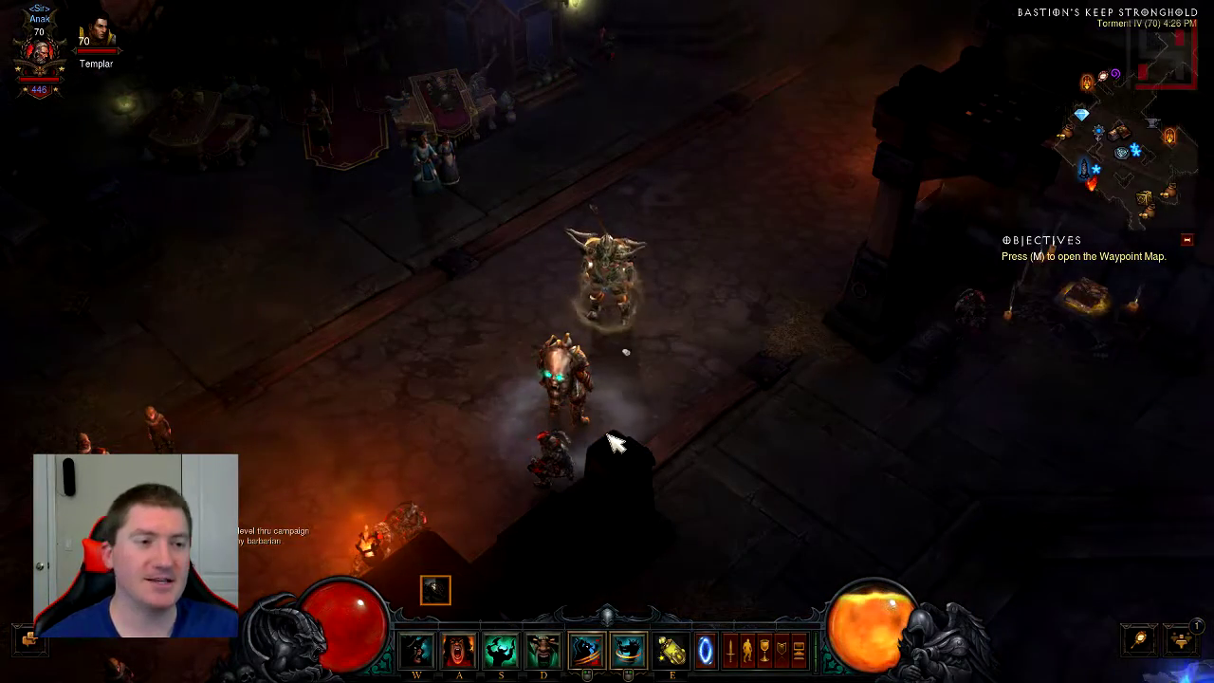